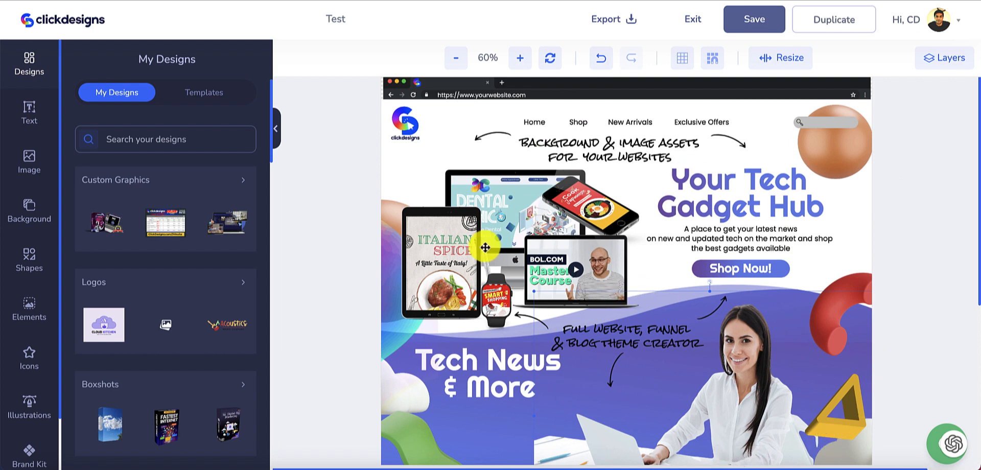
# Step: Select several images and the Shop Now! text directly on the canvas to examine the design's separate objects
pyautogui.click(469, 248)
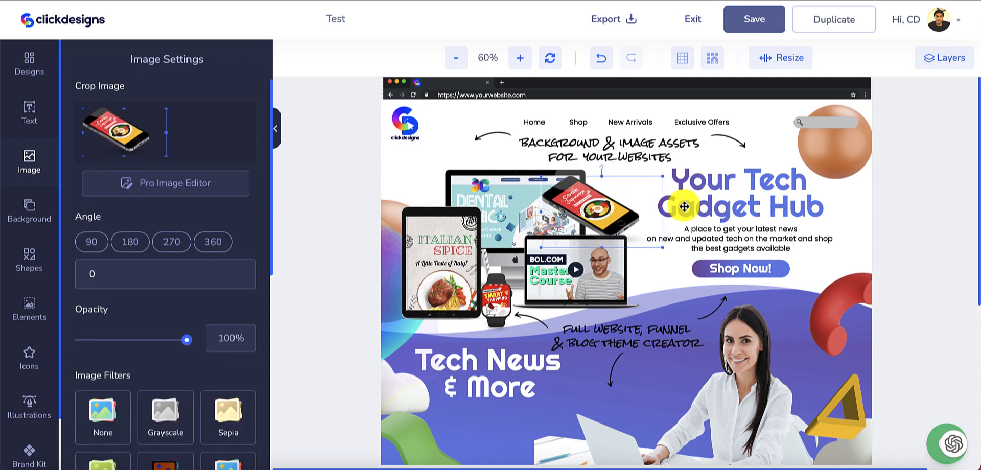
pyautogui.click(752, 211)
pyautogui.click(734, 270)
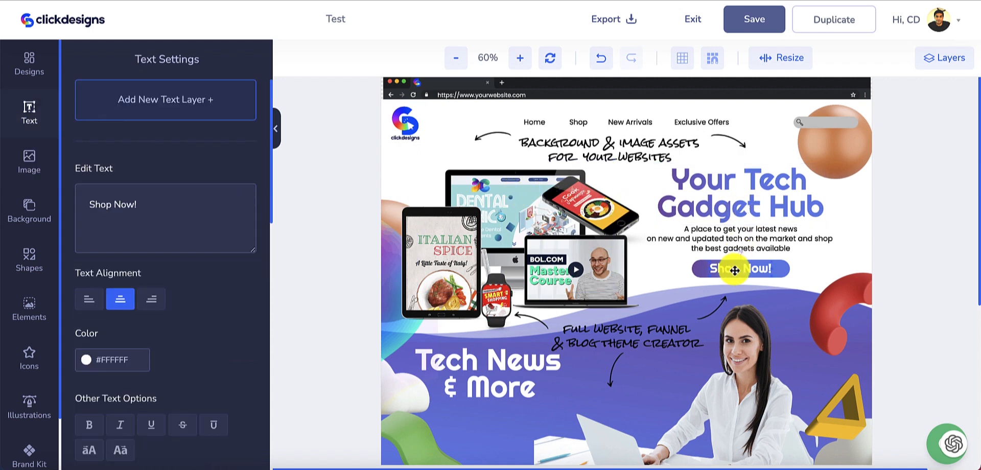
pyautogui.click(590, 285)
pyautogui.click(731, 407)
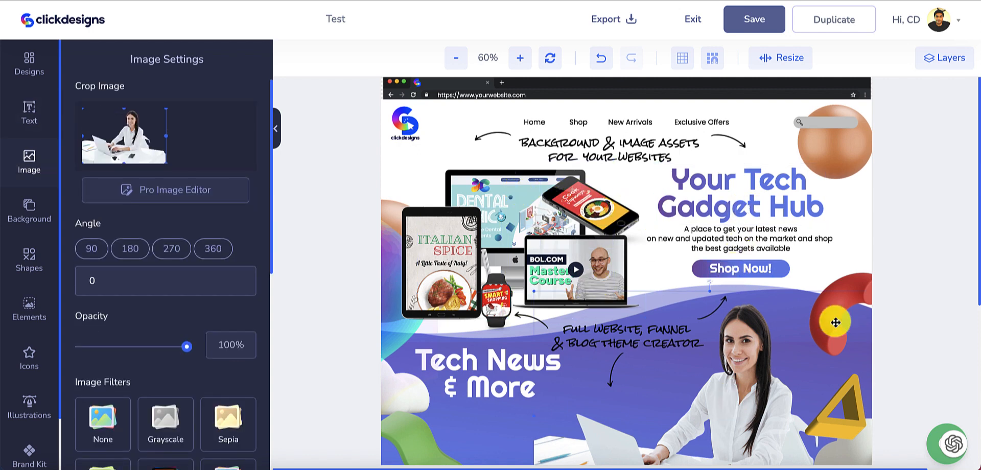
pyautogui.click(853, 287)
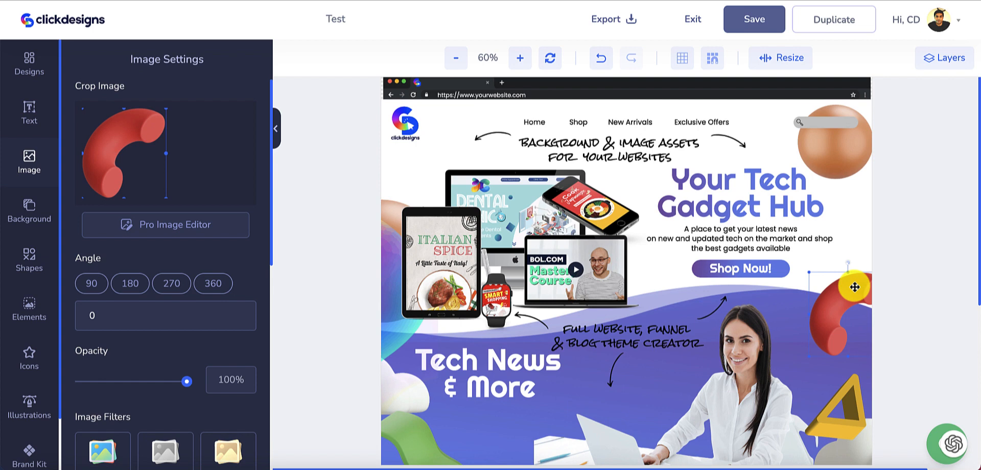
# Step: Open the layer list and select the first four Image layers one by one to identify their objects
pyautogui.click(945, 67)
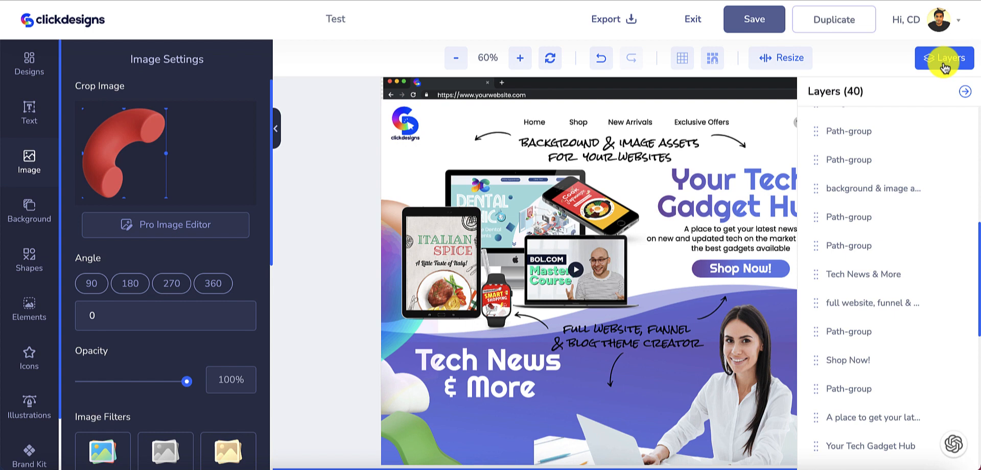
pyautogui.scroll(7, 821, 179)
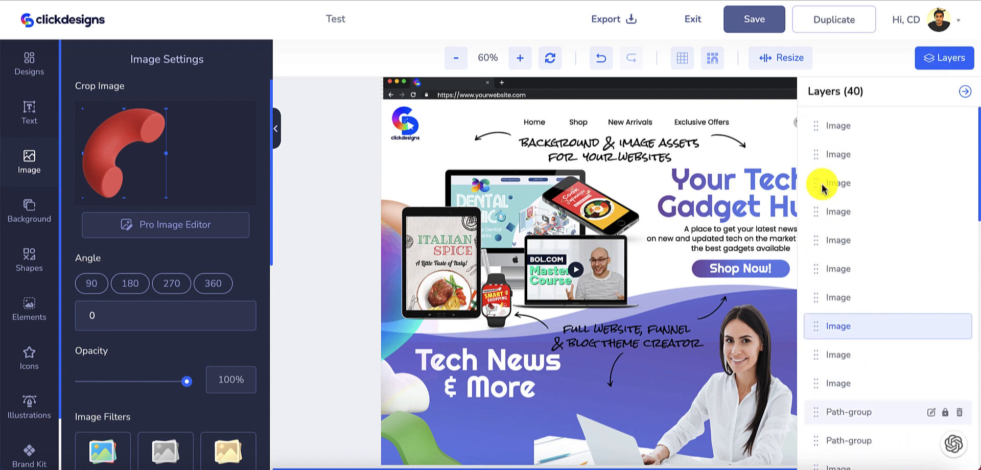
pyautogui.click(832, 130)
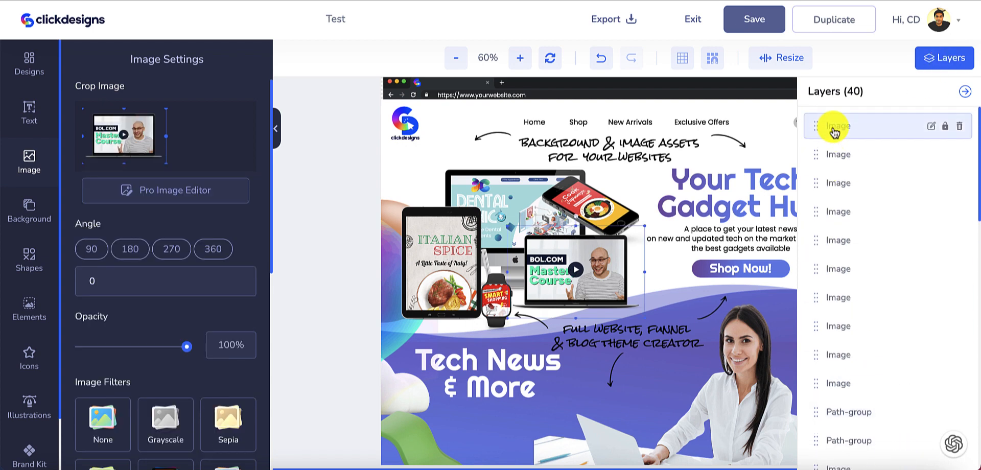
pyautogui.click(830, 156)
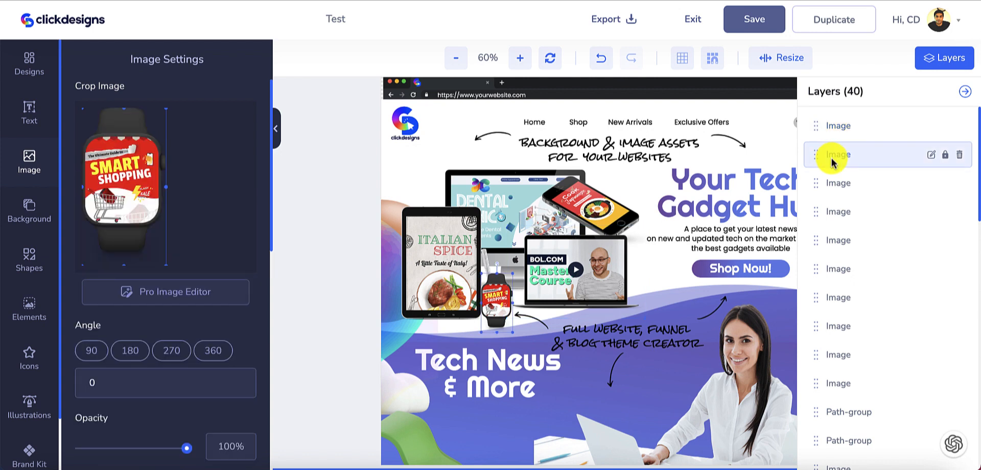
pyautogui.click(831, 184)
pyautogui.click(832, 211)
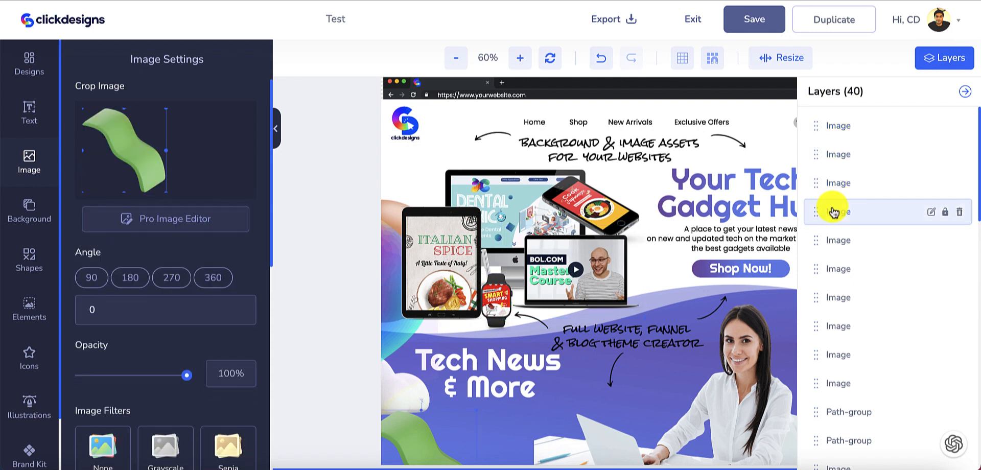
# Step: Rename the laptop image's layer as Laptop Mockup
pyautogui.click(846, 135)
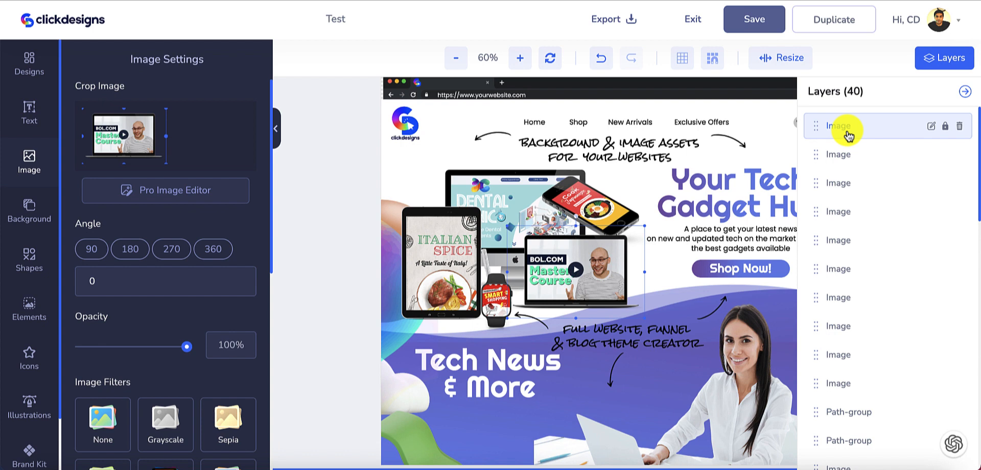
pyautogui.click(932, 130)
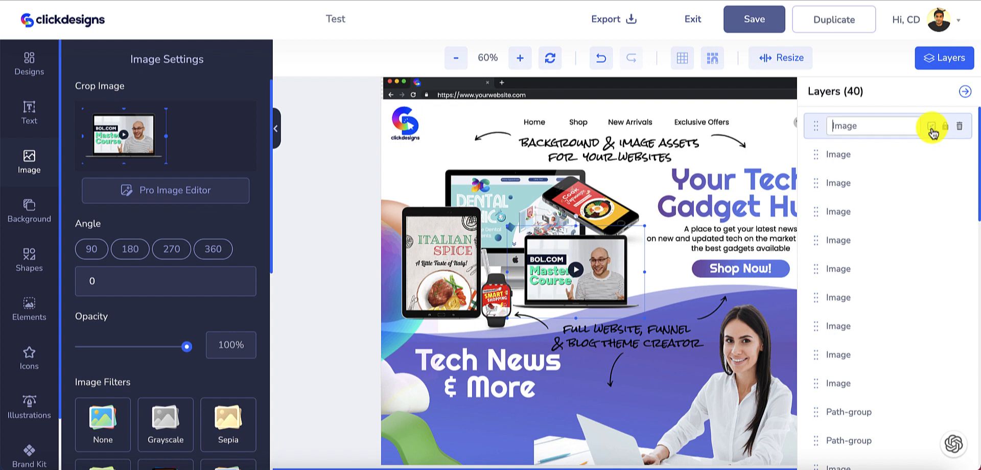
pyautogui.doubleClick(848, 126)
pyautogui.write('Laptop Mp')
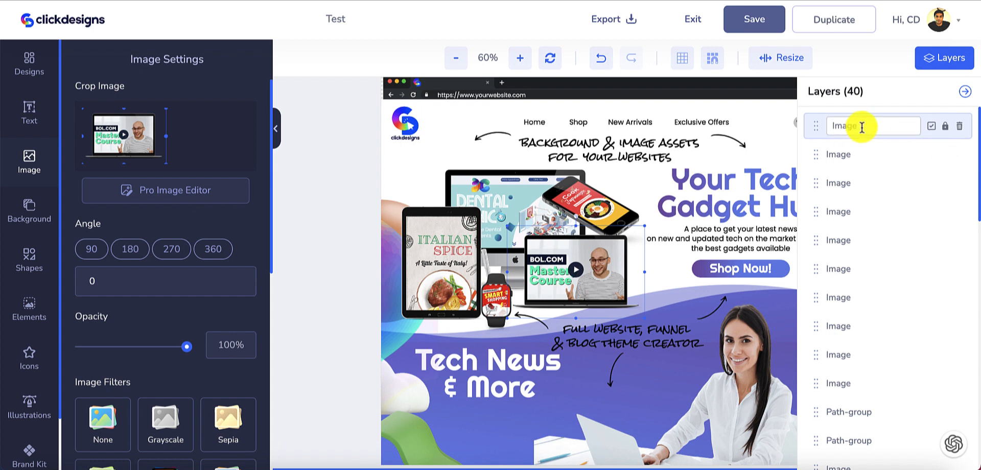
pyautogui.press('BackSpace')
pyautogui.write('ockup')
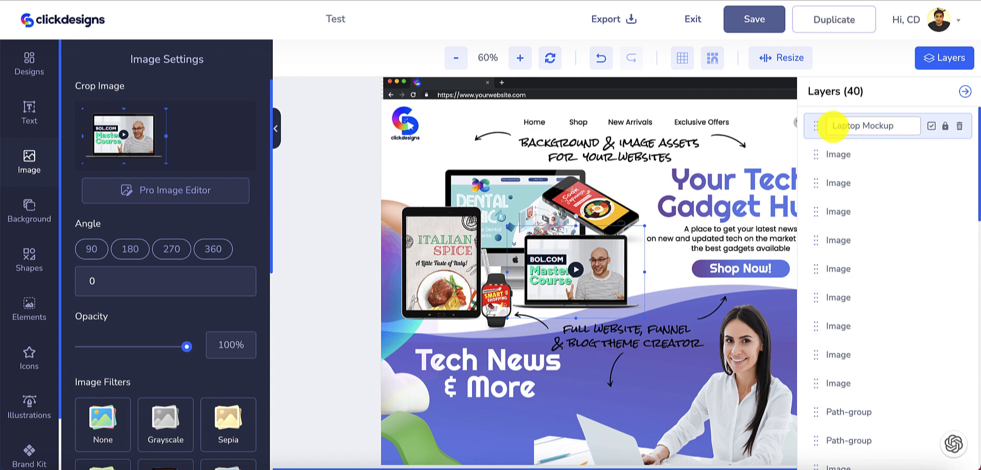
pyautogui.press('Return')
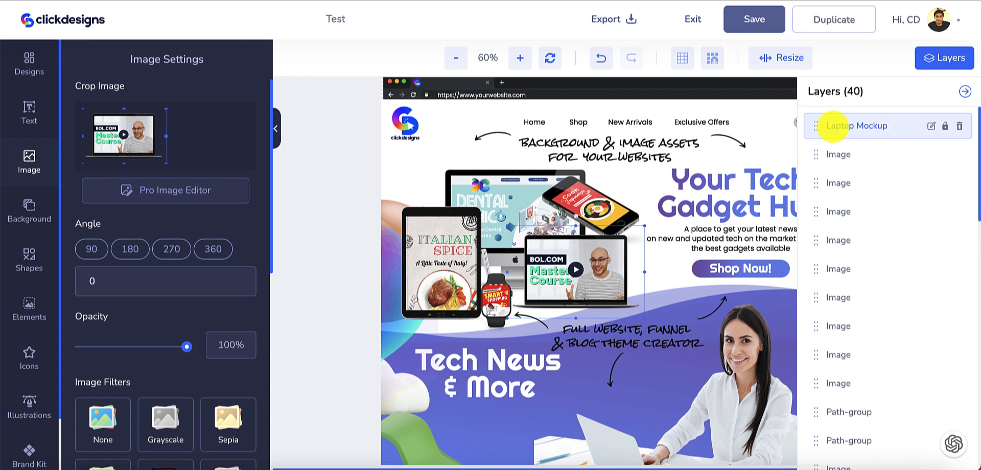
# Step: Rename the image layer of the watch showing Smart Shopping as Smart Watch
pyautogui.click(830, 157)
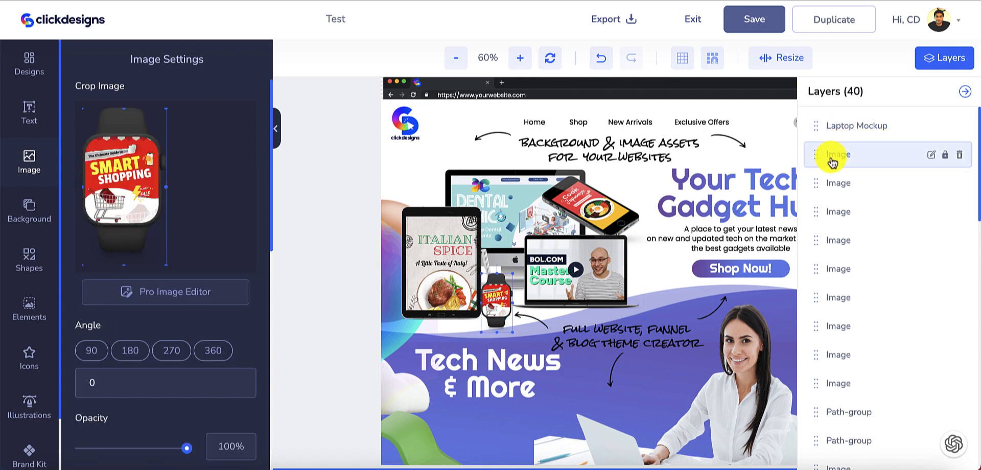
pyautogui.click(931, 154)
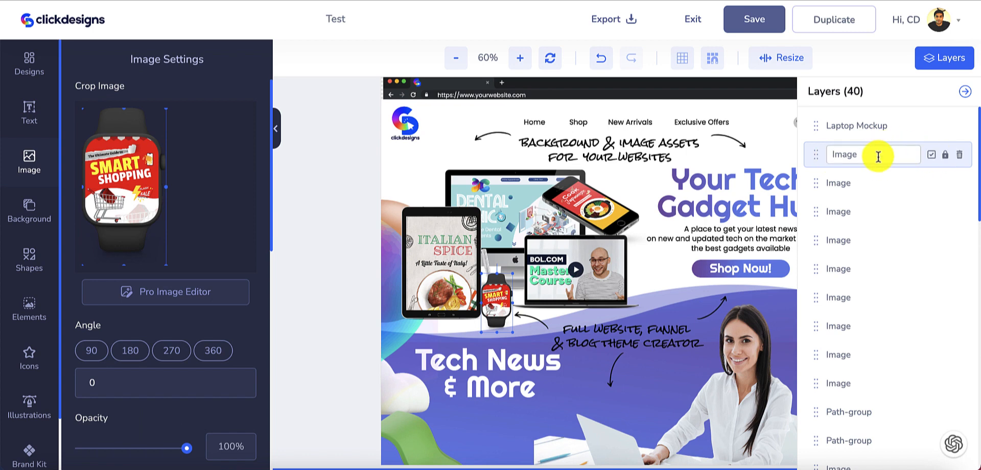
pyautogui.write('S')
pyautogui.press('BackSpace')
pyautogui.press('BackSpace')
pyautogui.press('BackSpace')
pyautogui.press('BackSpace')
pyautogui.press('BackSpace')
pyautogui.press('BackSpace')
pyautogui.write('S')
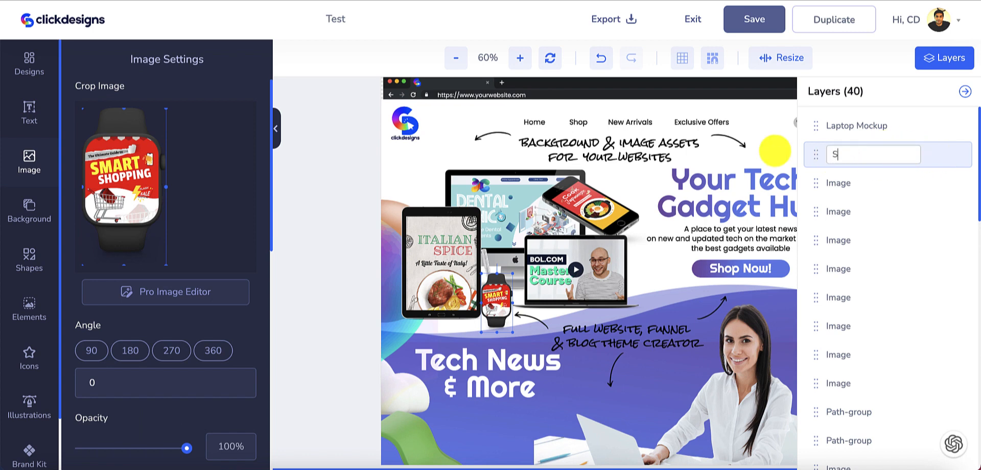
pyautogui.write('mart Watch')
pyautogui.press('Return')
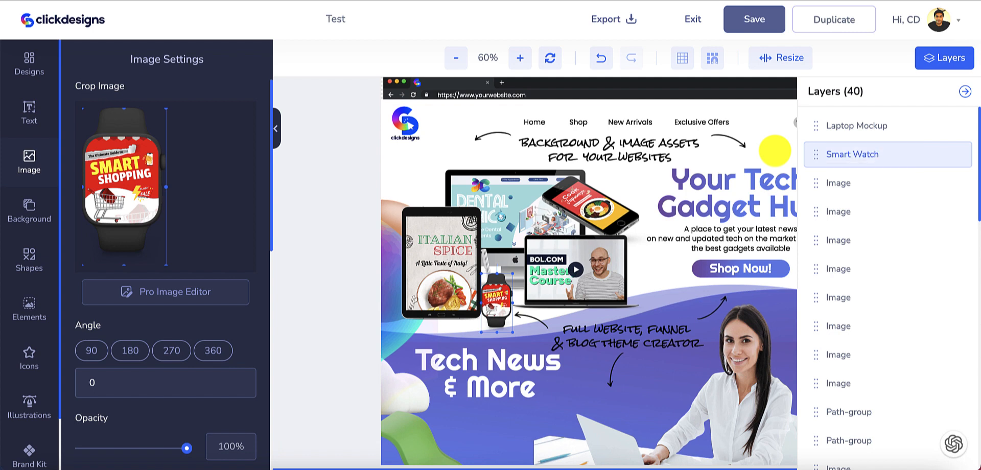
# Step: Rename the Italian Spice tablet image's layer as Tablet and select the Path-group layer directly beneath the Search icon layer
pyautogui.click(845, 188)
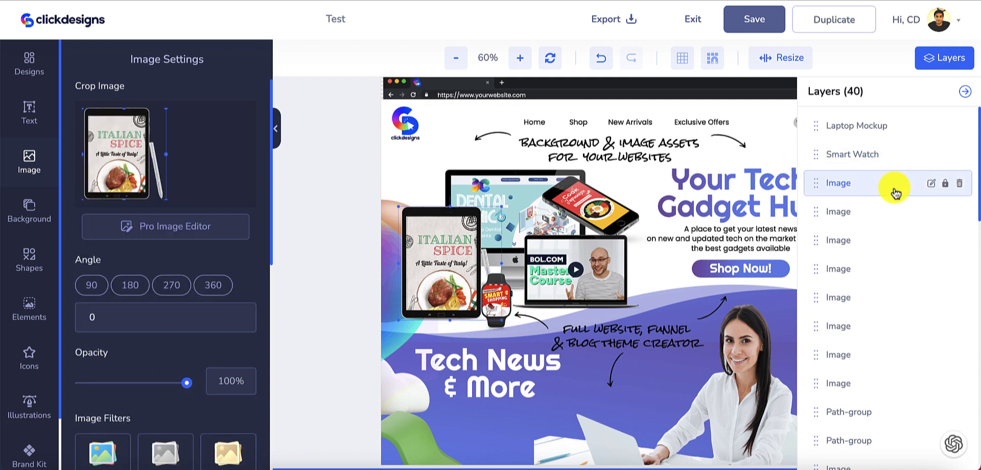
pyautogui.click(931, 185)
pyautogui.moveTo(876, 182); pyautogui.dragTo(823, 188)
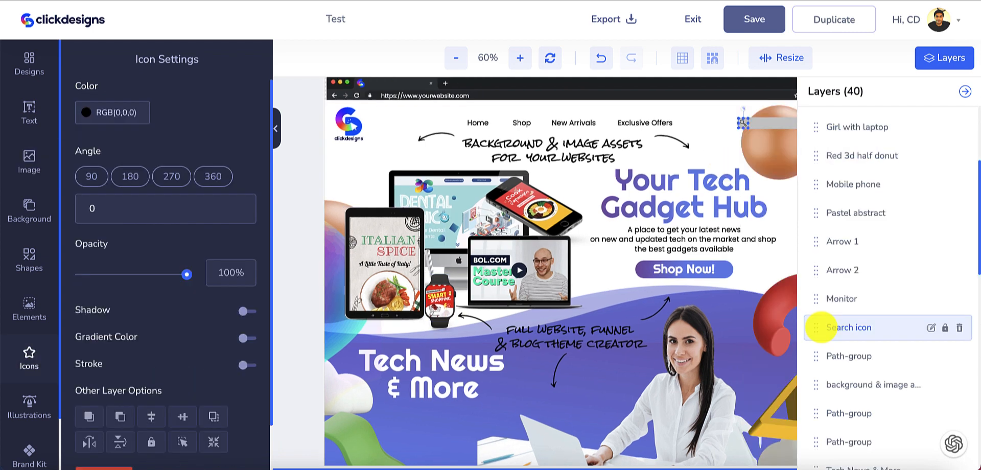
pyautogui.click(885, 360)
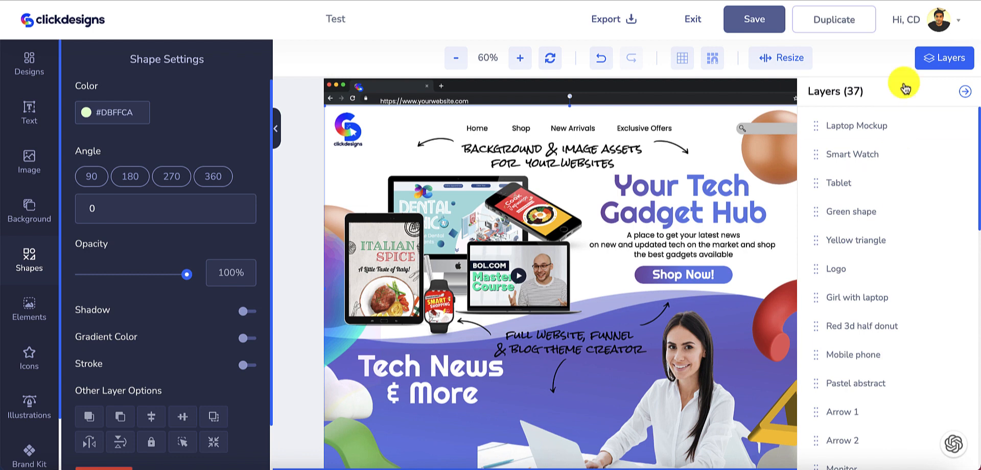
# Step: Review the descriptive names throughout the layer list
pyautogui.scroll(-1, 918, 275)
pyautogui.scroll(-5, 917, 282)
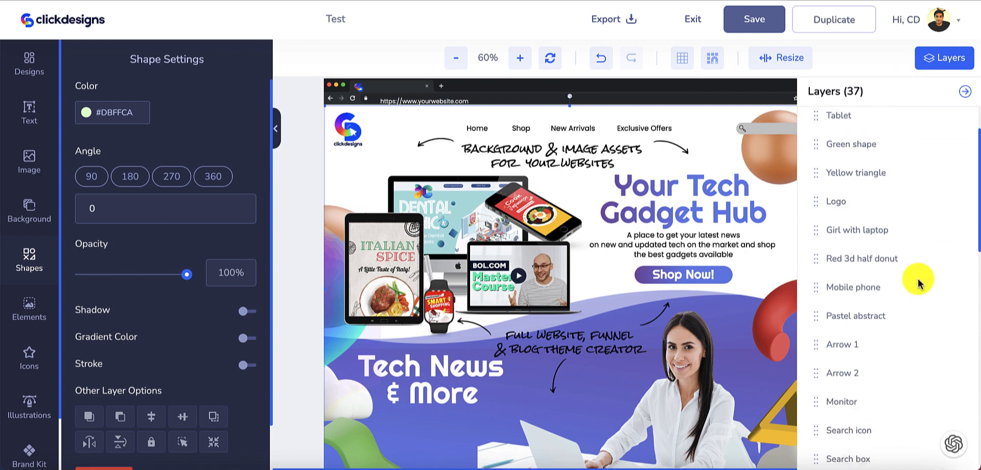
pyautogui.scroll(-4, 918, 283)
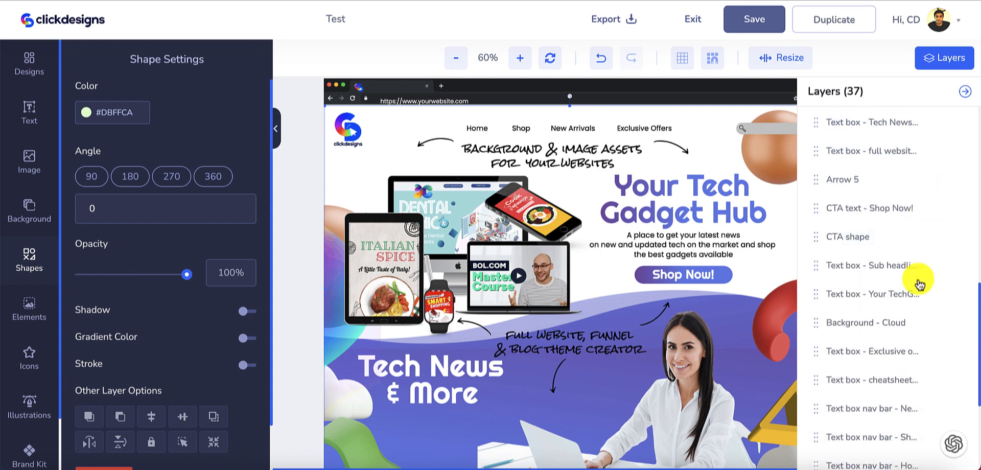
pyautogui.scroll(-2, 914, 291)
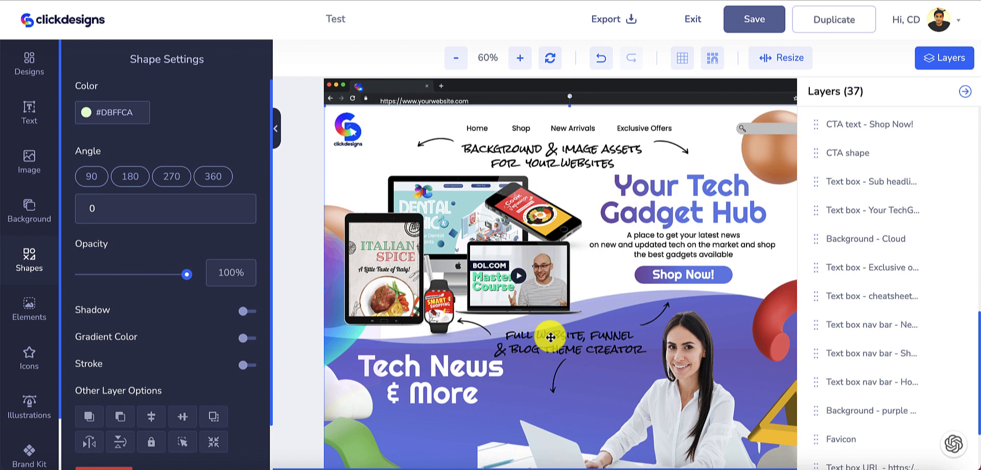
# Step: Try to select the "full website, funnel & blog theme creator" text and its surrounding objects directly on the canvas
pyautogui.click(569, 338)
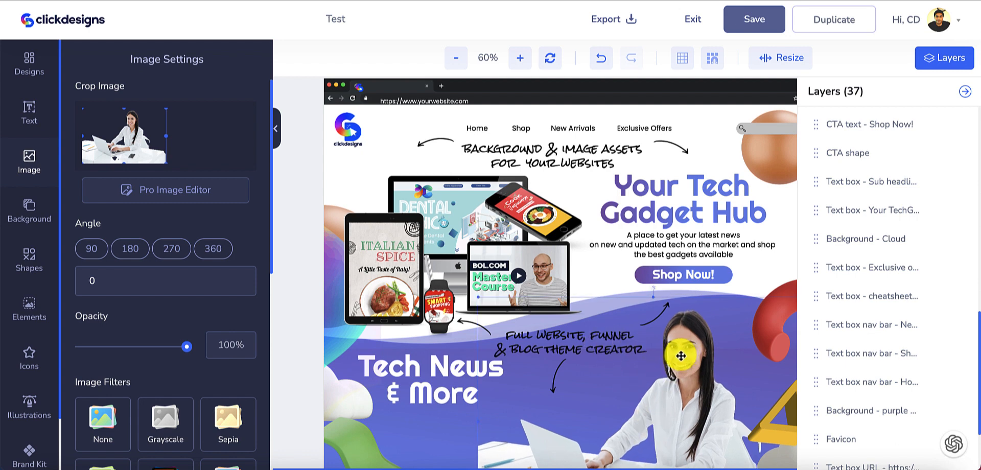
pyautogui.click(605, 284)
pyautogui.click(575, 349)
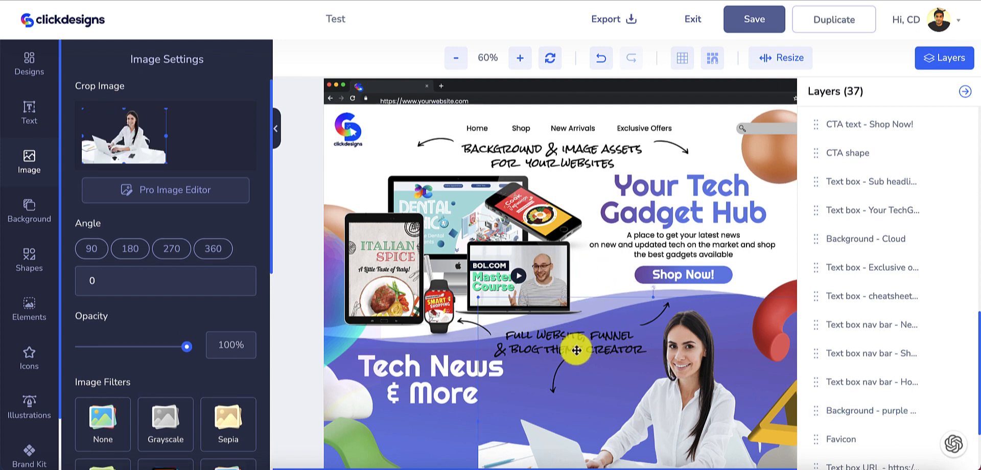
pyautogui.click(494, 255)
pyautogui.click(704, 277)
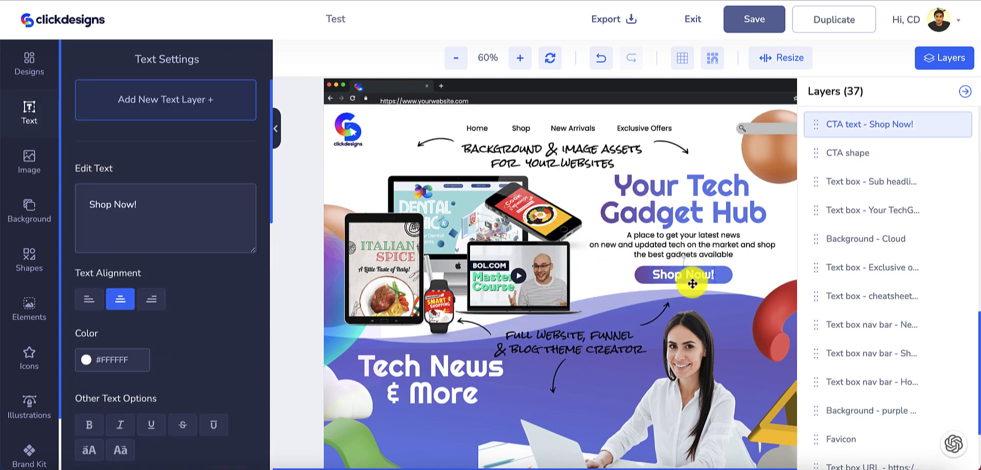
pyautogui.click(616, 335)
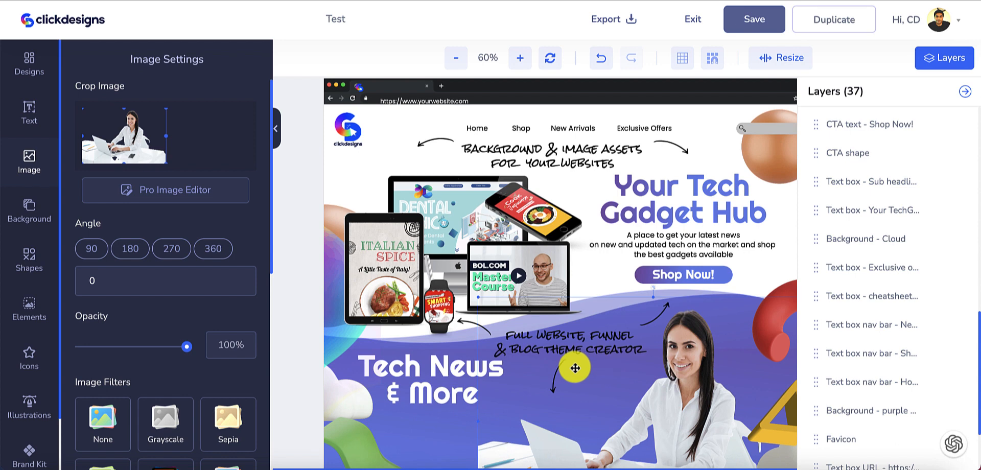
pyautogui.click(431, 371)
pyautogui.click(538, 356)
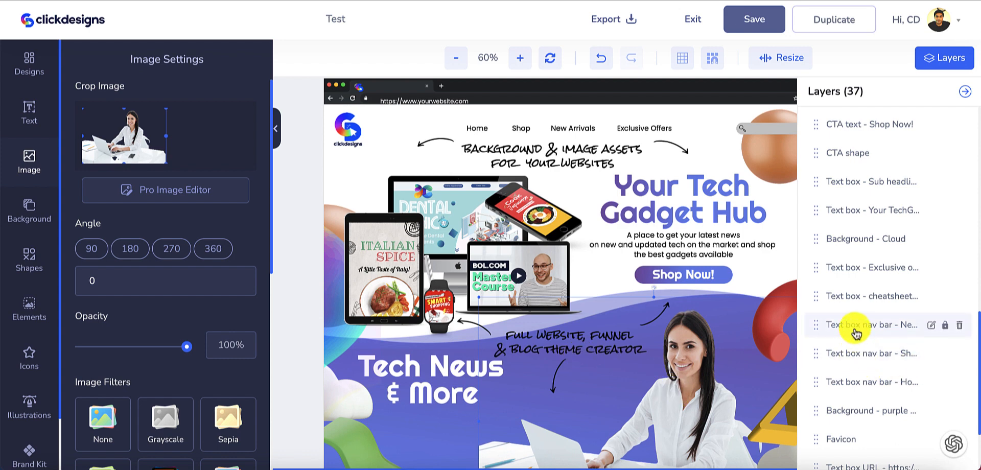
# Step: Delete the "full website, funnel & blog theme creator" text box layer and the Arrow 5 layer
pyautogui.click(890, 275)
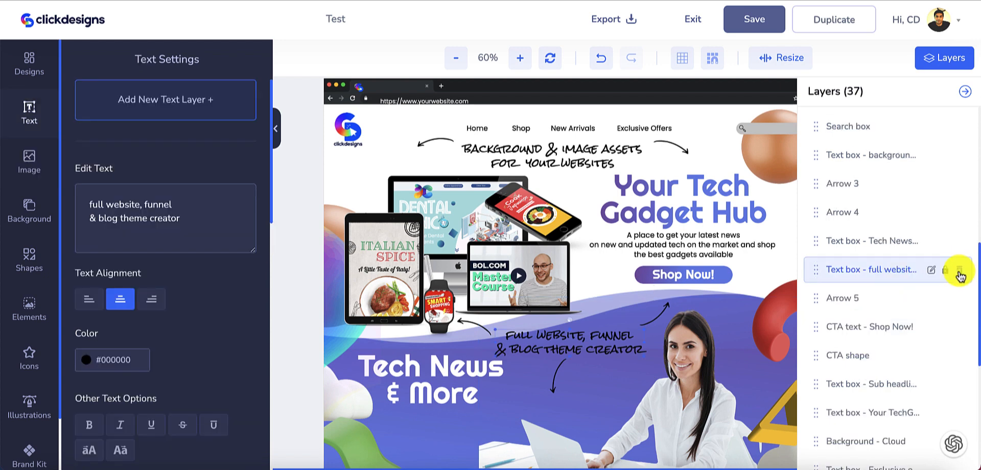
pyautogui.click(959, 270)
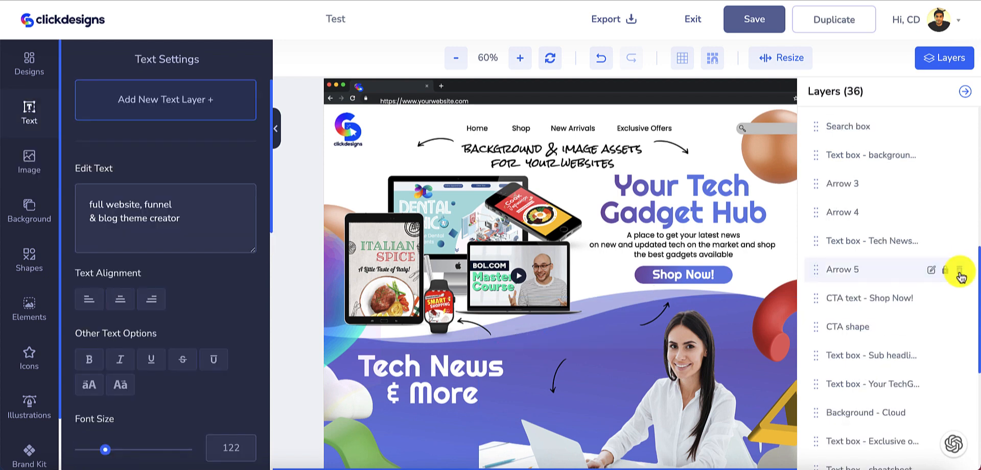
pyautogui.click(856, 275)
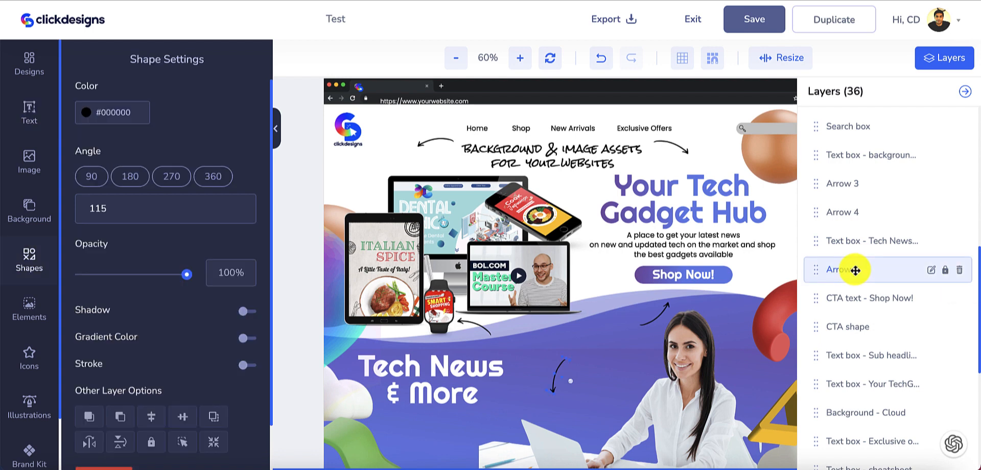
pyautogui.click(959, 271)
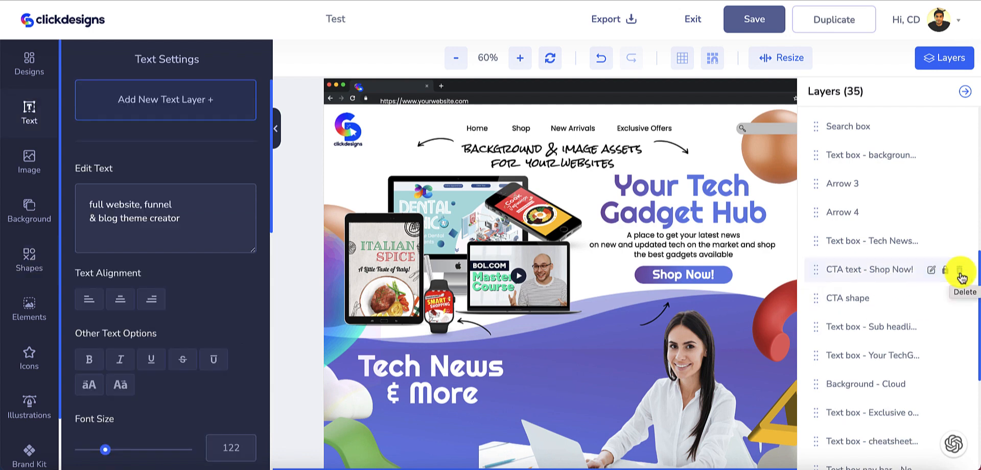
# Step: Delete the Arrow 3 layer and the "background & image assets for your websites" text box layer
pyautogui.click(886, 211)
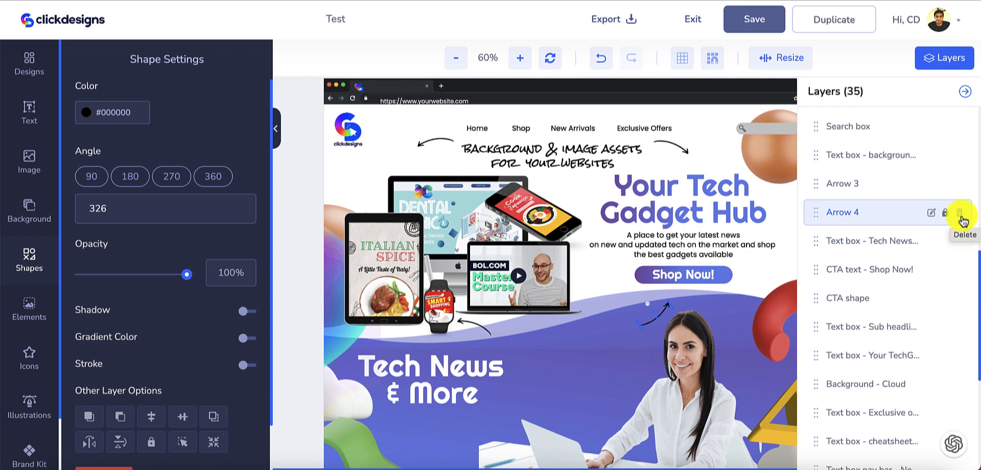
pyautogui.click(868, 185)
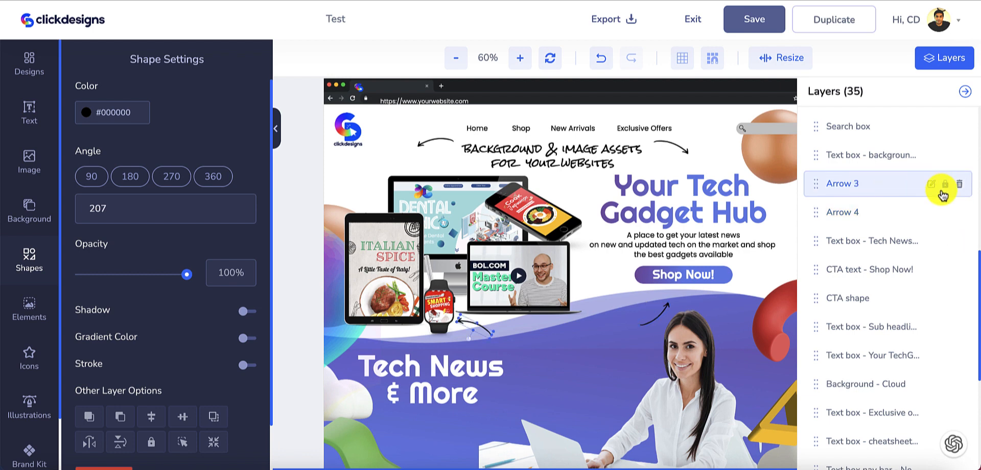
pyautogui.click(959, 184)
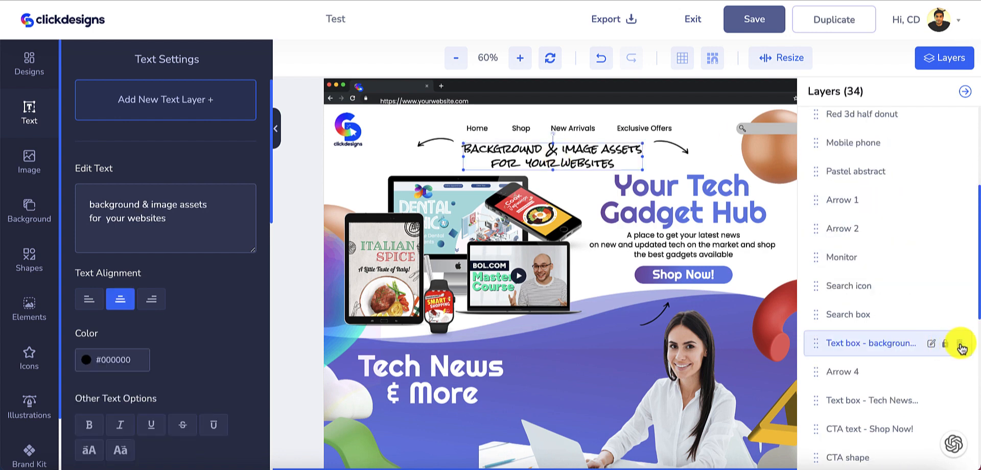
pyautogui.click(959, 344)
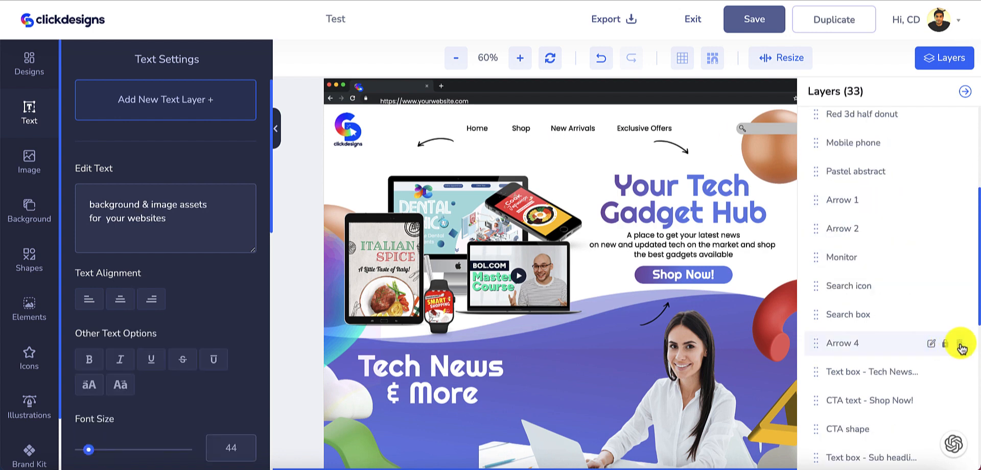
# Step: Delete the remaining Arrow 1, Arrow 2 and Arrow 4 layers
pyautogui.click(876, 202)
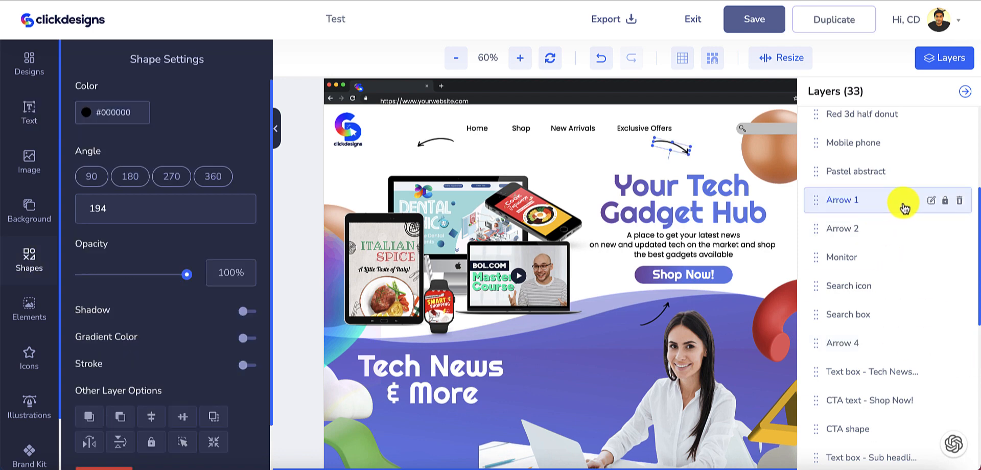
pyautogui.click(959, 205)
pyautogui.click(900, 203)
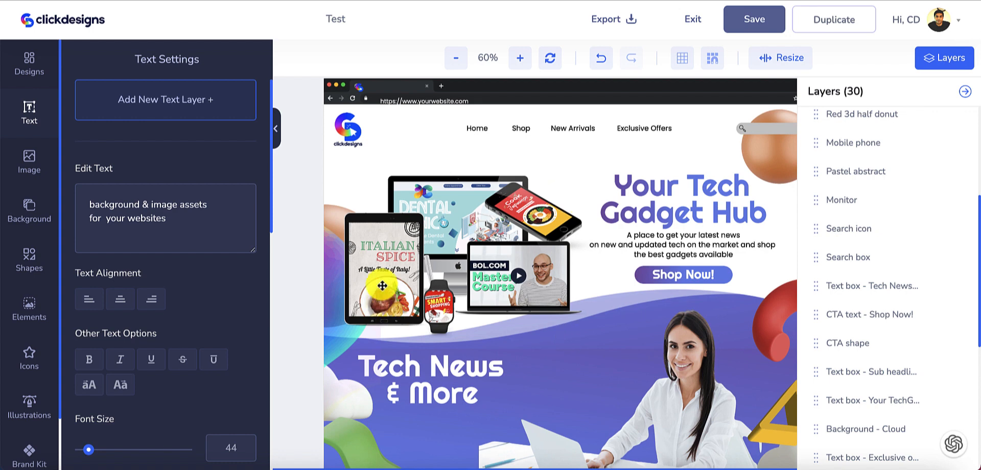
# Step: Lock the Laptop Mockup, Smart Watch and Tablet layers
pyautogui.scroll(4, 897, 238)
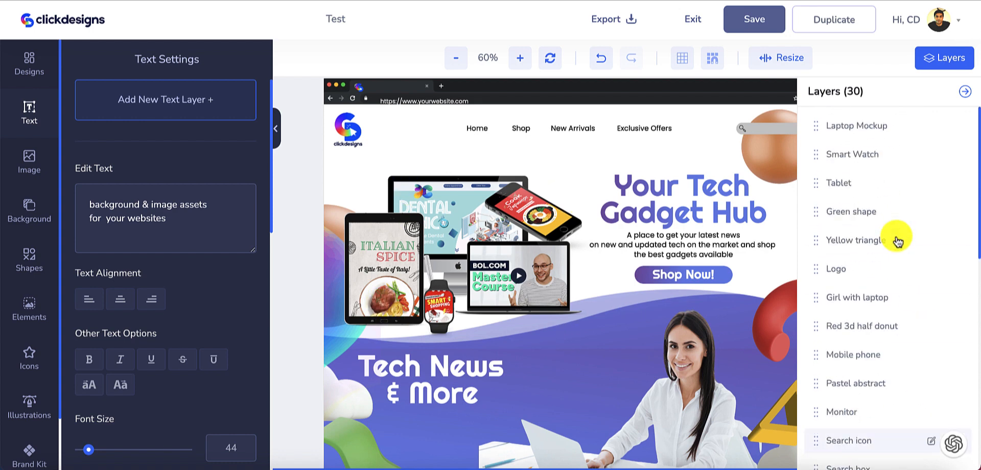
pyautogui.click(885, 134)
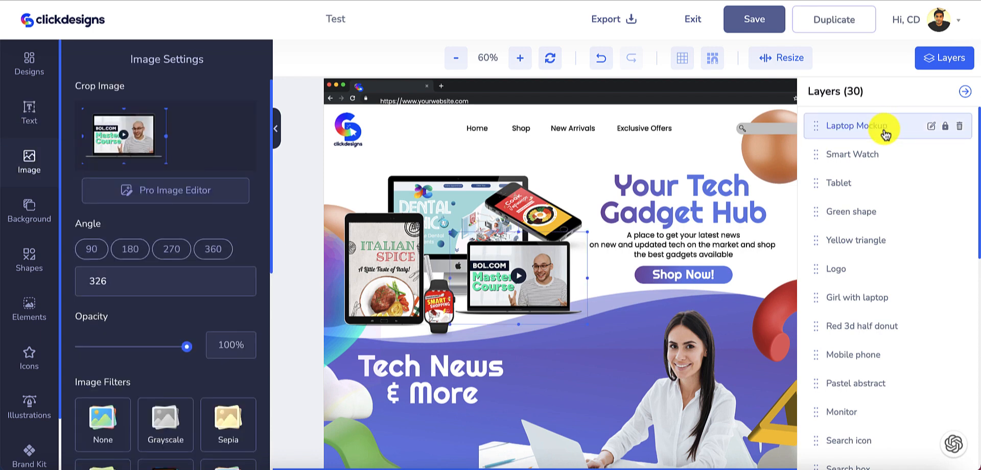
pyautogui.click(945, 131)
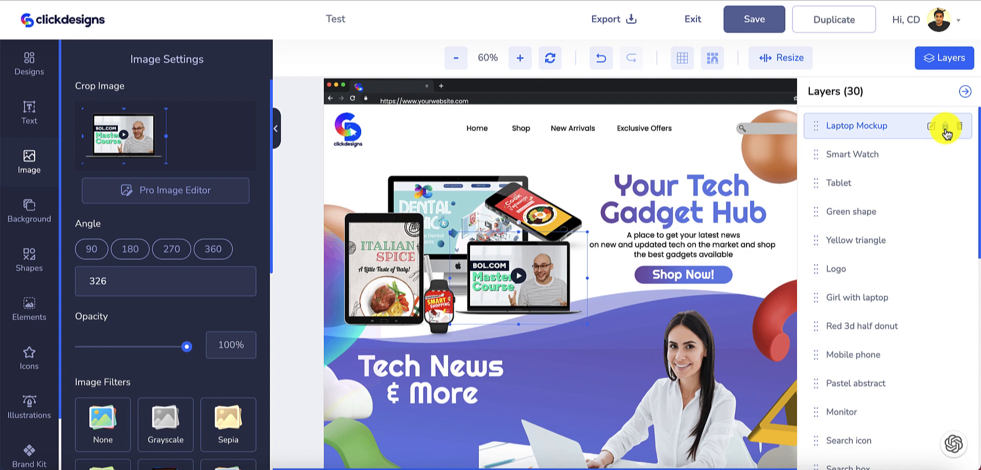
pyautogui.click(903, 156)
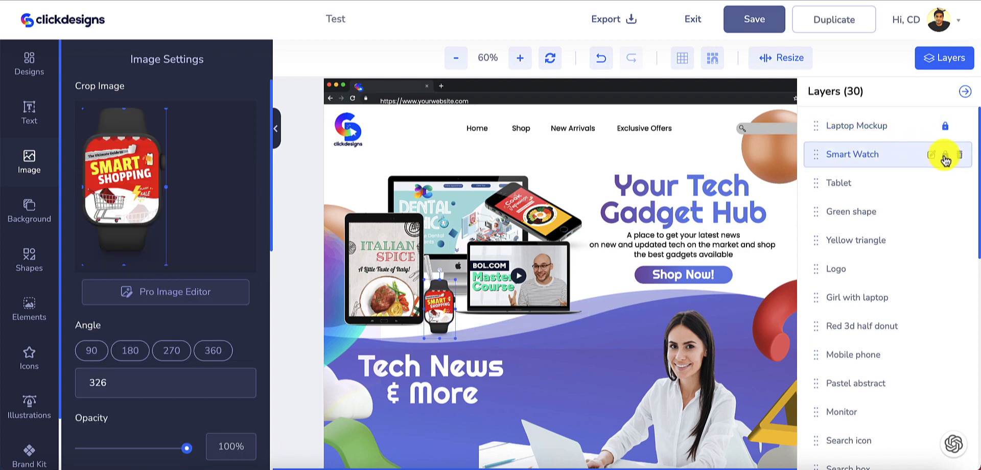
pyautogui.click(945, 155)
pyautogui.click(883, 184)
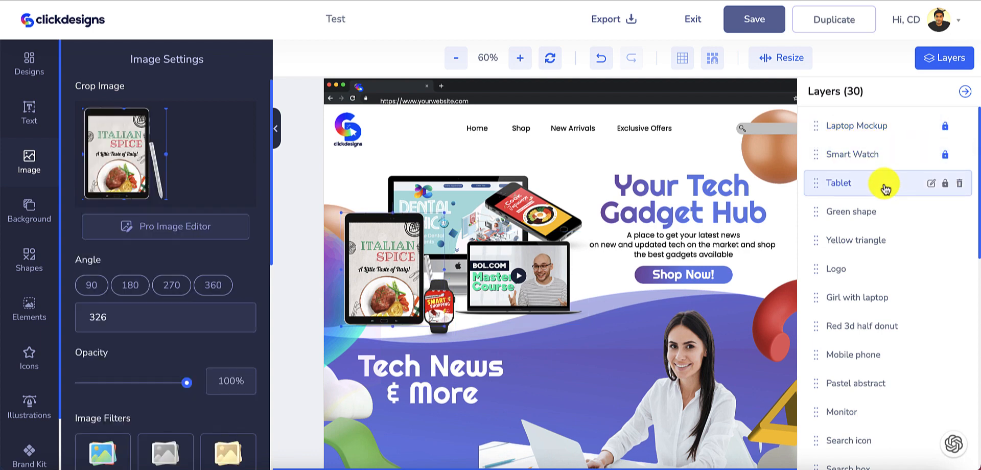
pyautogui.click(944, 185)
# Step: Lock the Mobile phone and Monitor layers
pyautogui.scroll(-1, 899, 267)
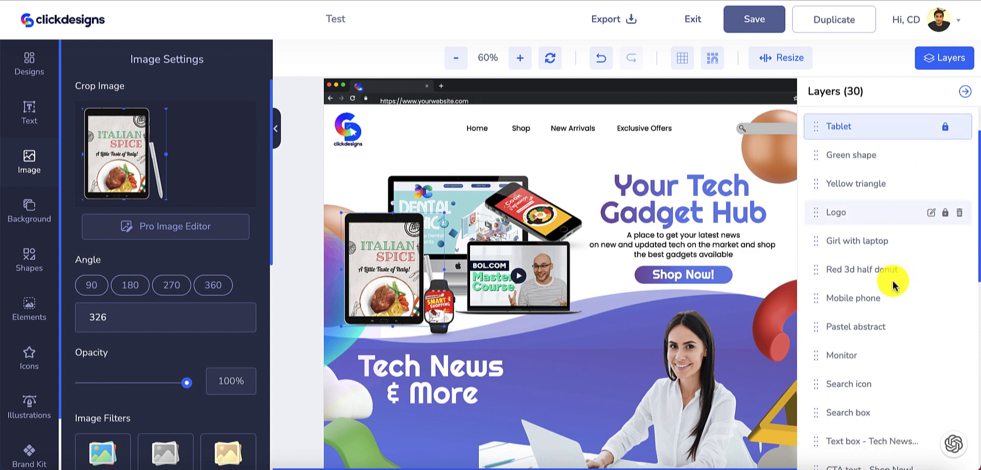
pyautogui.click(945, 298)
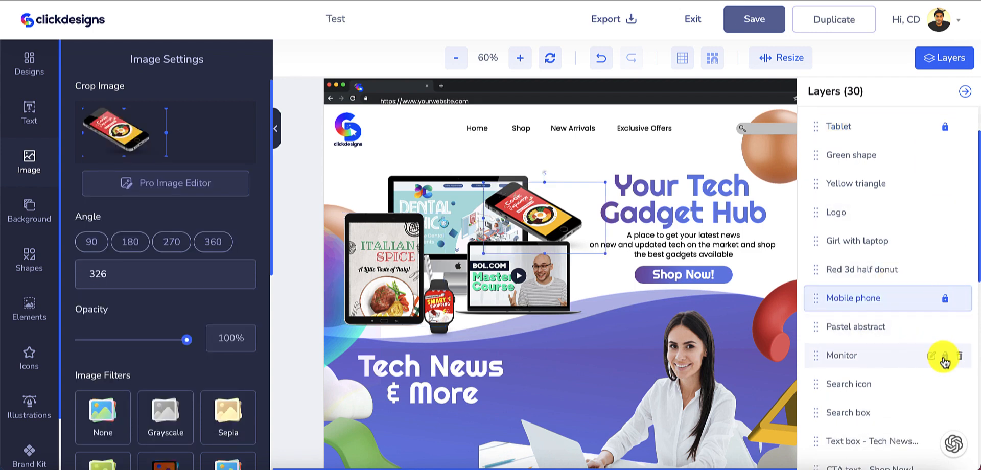
pyautogui.click(945, 357)
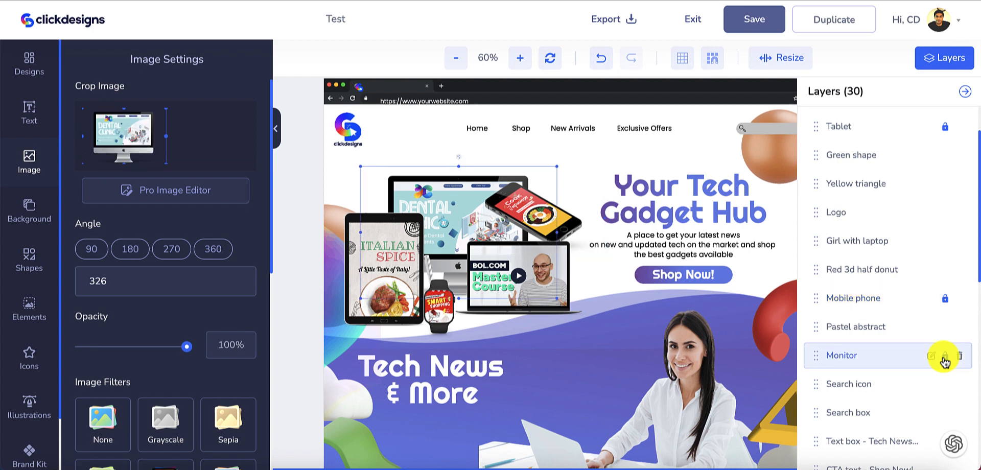
pyautogui.click(944, 357)
# Step: Test the layer locks by nudging the unlocked purple background and trying to move the locked Tablet and Monitor images on the canvas
pyautogui.click(522, 343)
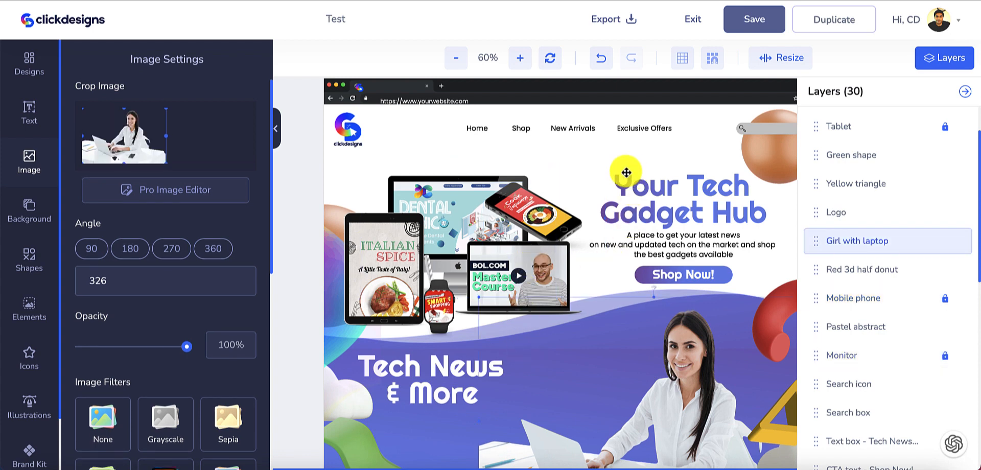
pyautogui.moveTo(664, 157)
pyautogui.mouseDown()
pyautogui.moveTo(750, 157)
pyautogui.moveTo(651, 158)
pyautogui.mouseUp()
pyautogui.click(384, 254)
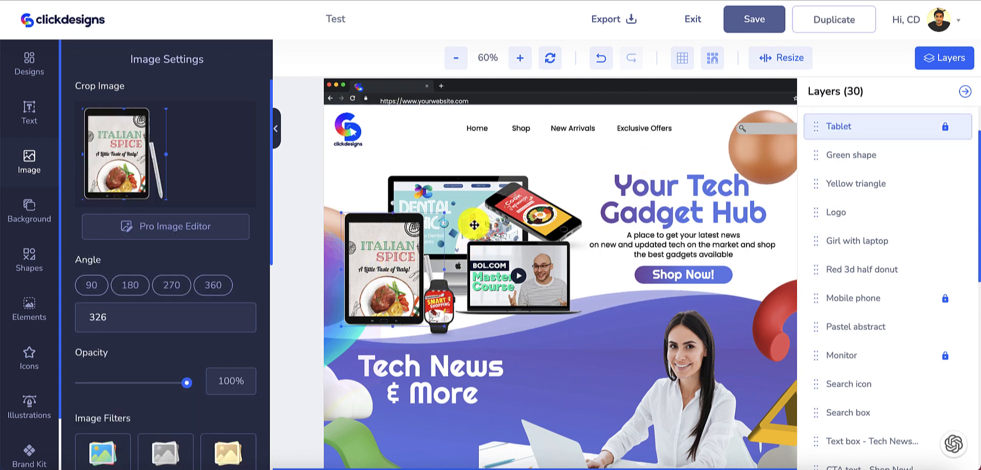
pyautogui.click(474, 225)
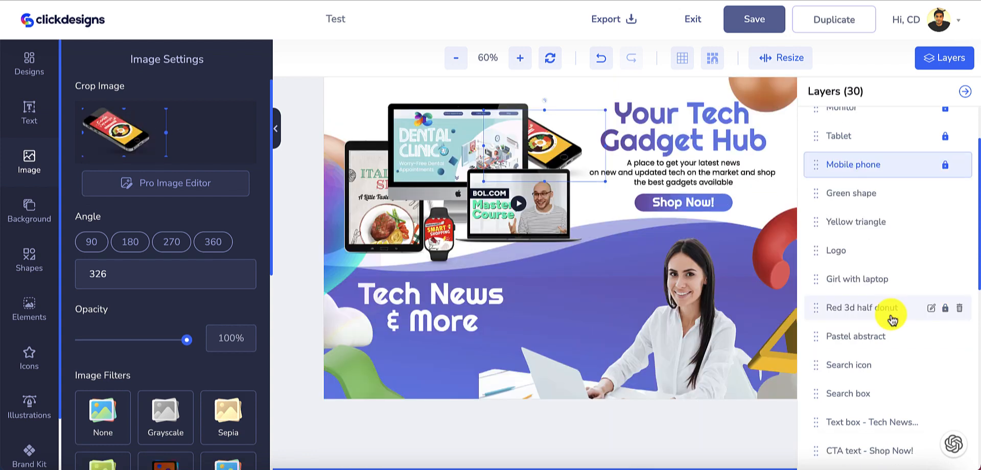
pyautogui.scroll(2, 892, 321)
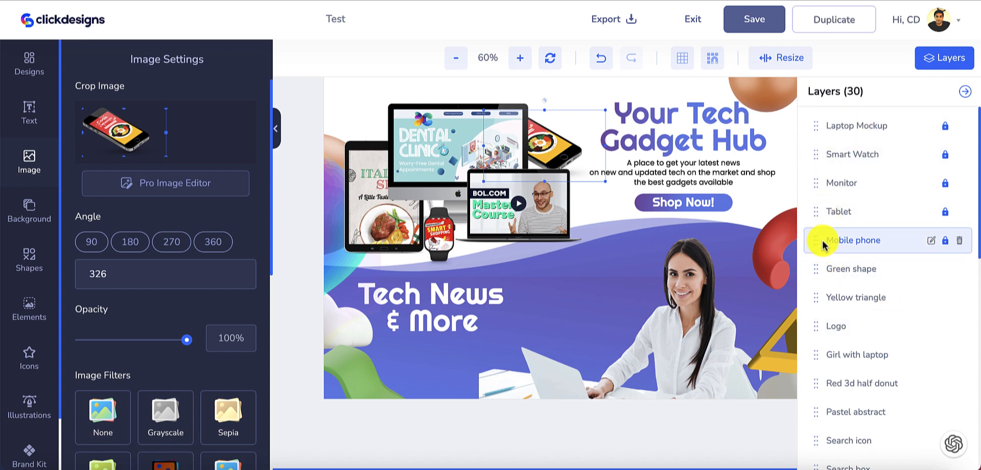
pyautogui.scroll(-5, 849, 270)
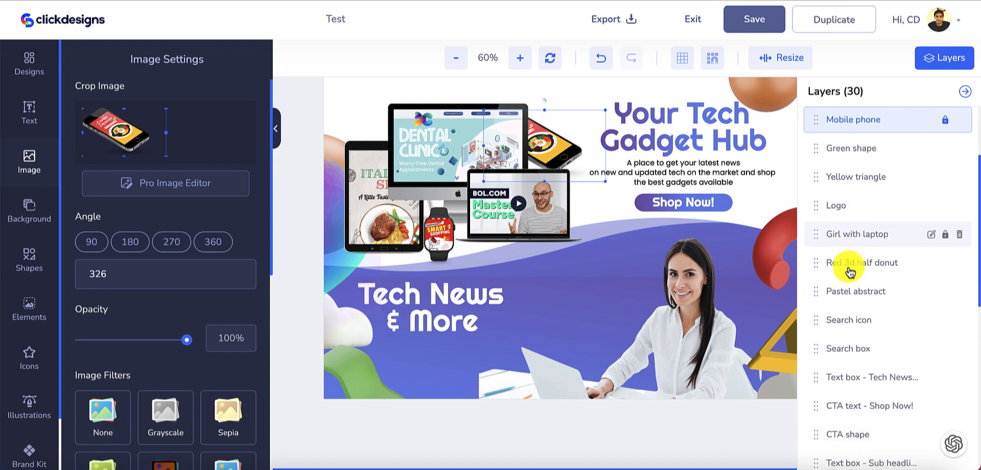
pyautogui.scroll(-5, 849, 270)
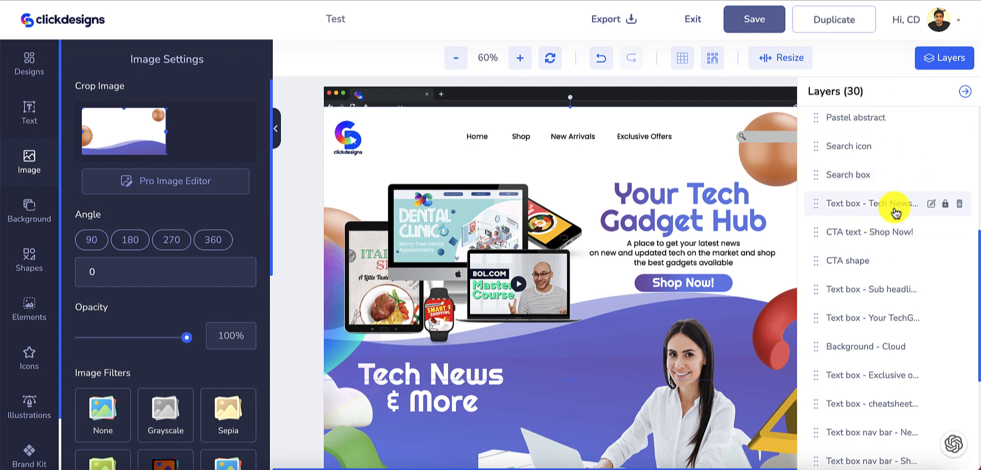
# Step: Select the navigation bar texts Home, Shop, New Arrivals and Exclusive Offers on the canvas and group them
pyautogui.click(964, 92)
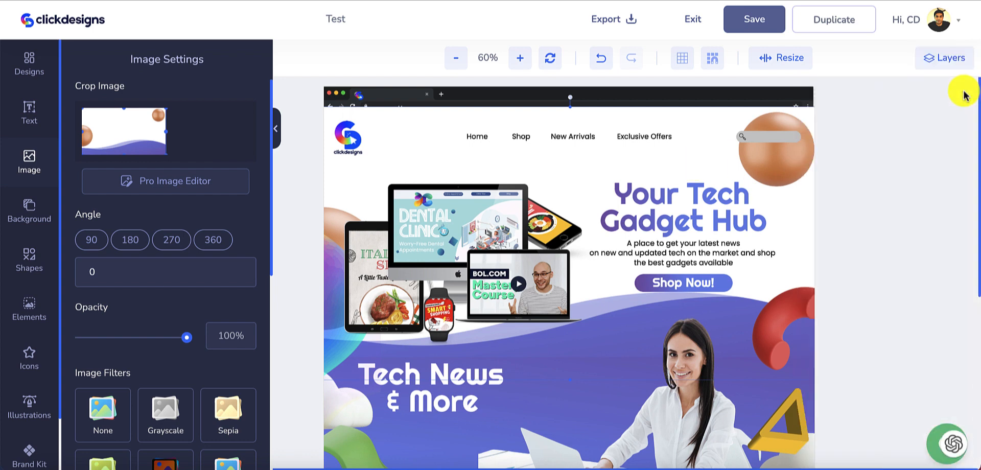
pyautogui.click(480, 136)
pyautogui.keyDown('shift'); pyautogui.click(521, 137); pyautogui.keyUp('shift')
pyautogui.keyDown('shift'); pyautogui.click(562, 136); pyautogui.keyUp('shift')
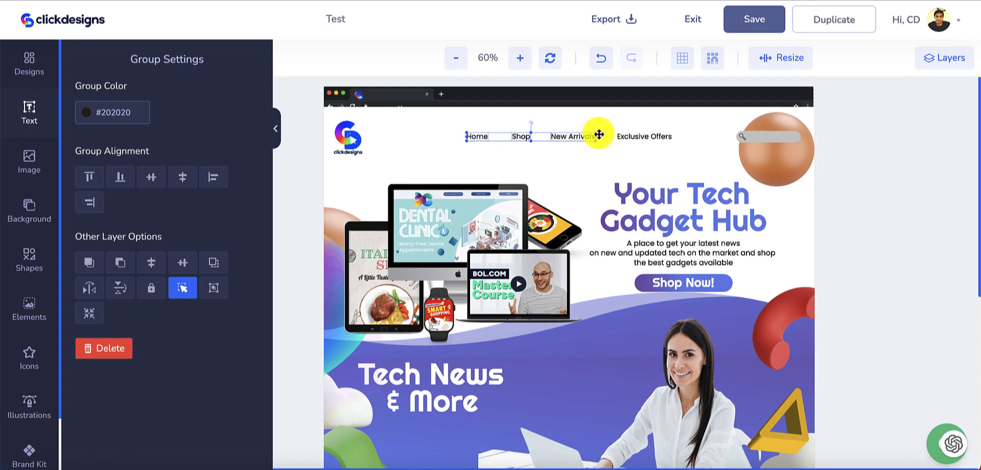
pyautogui.keyDown('shift'); pyautogui.click(635, 139); pyautogui.keyUp('shift')
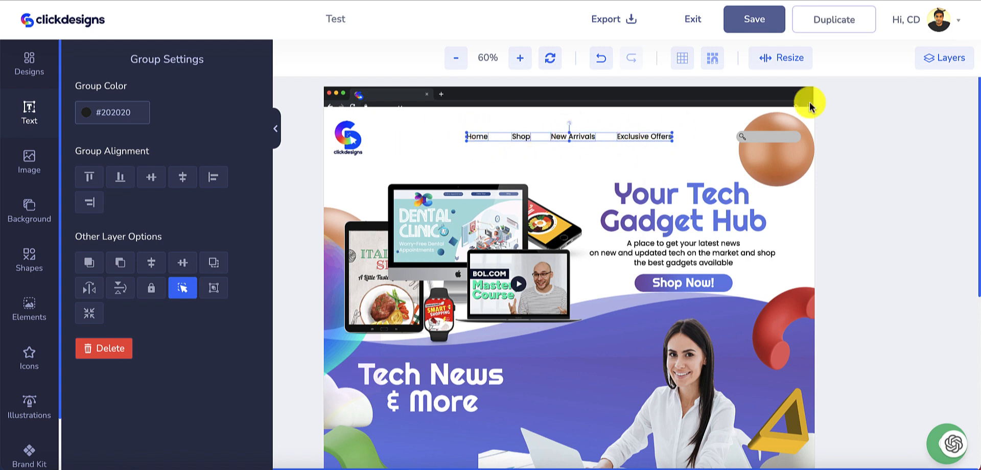
pyautogui.click(939, 58)
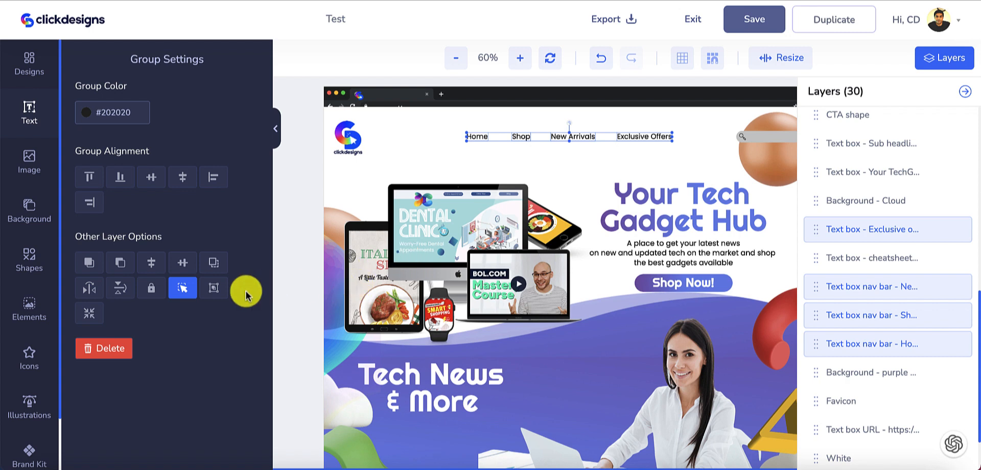
pyautogui.click(212, 289)
# Step: Rename the new group layer as Navigation Menu and lock it
pyautogui.scroll(8, 871, 263)
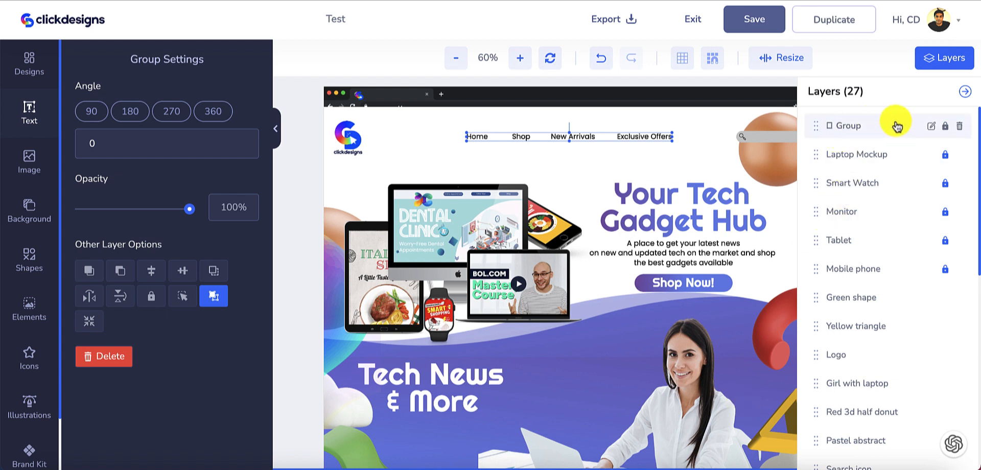
pyautogui.click(931, 126)
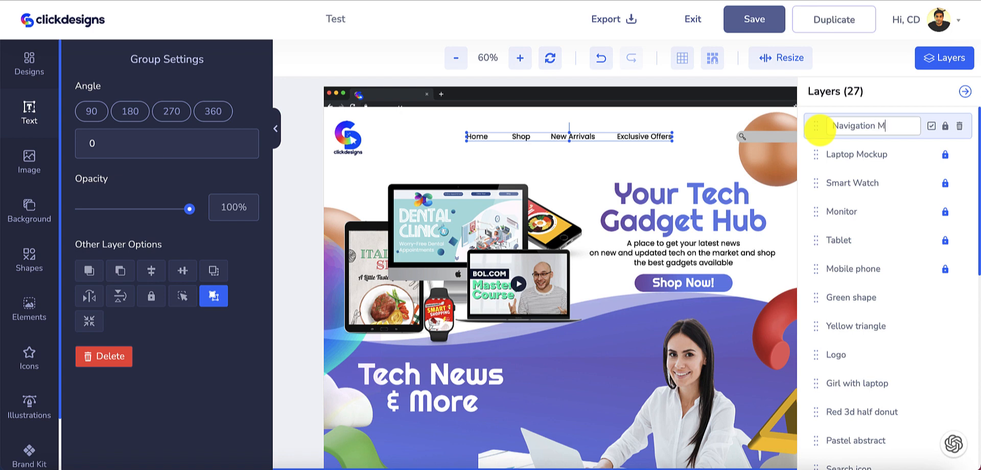
pyautogui.write('Navigation Menu')
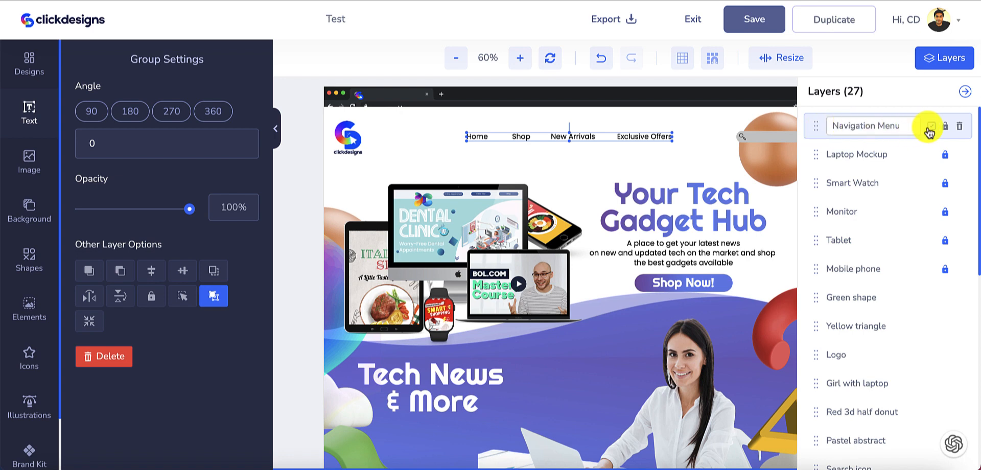
pyautogui.click(930, 127)
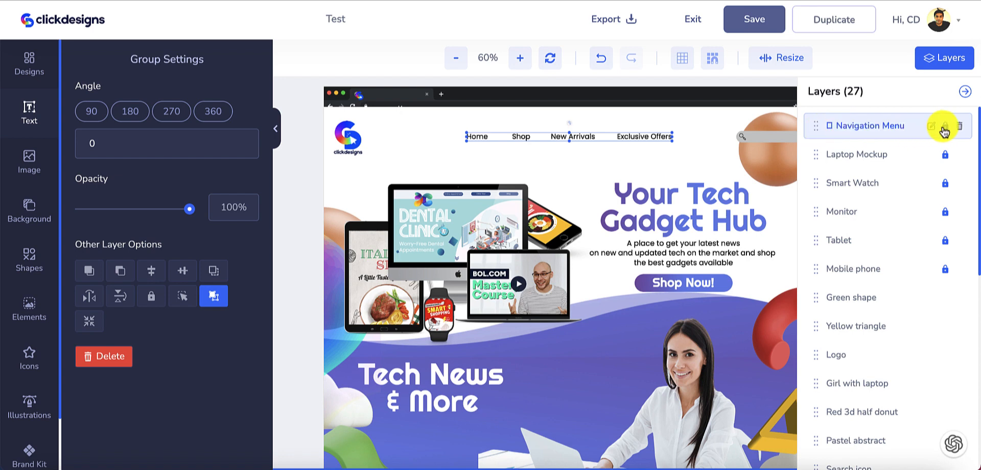
pyautogui.click(944, 128)
# Step: Delete the "Background - purple" layer and select the "Background - Cloud" layer
pyautogui.click(868, 383)
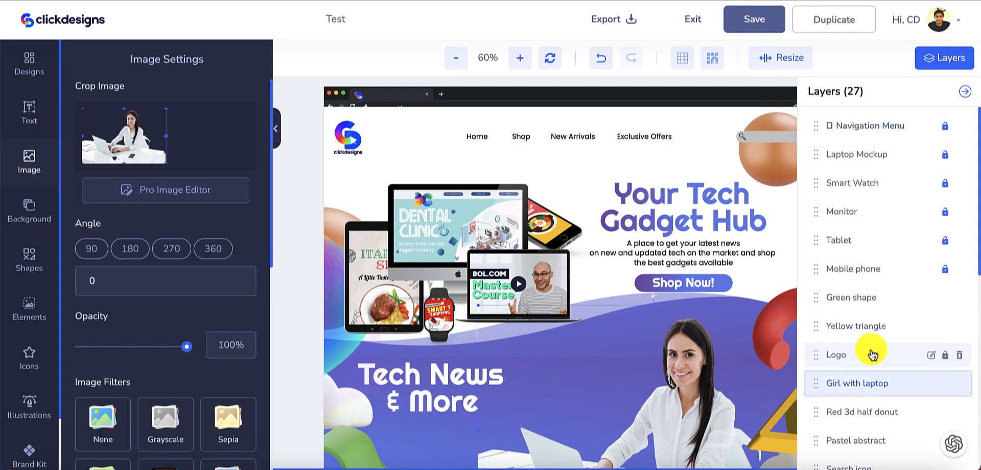
pyautogui.scroll(-5, 871, 354)
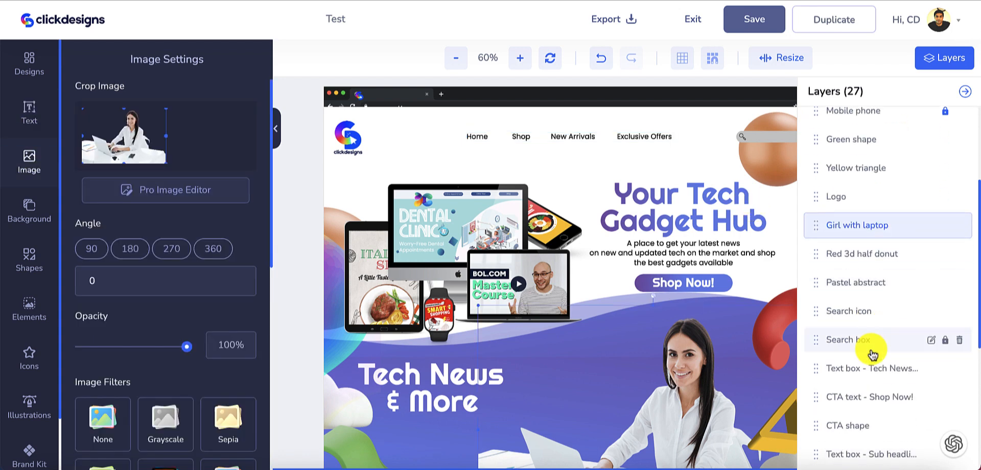
pyautogui.scroll(-2, 872, 354)
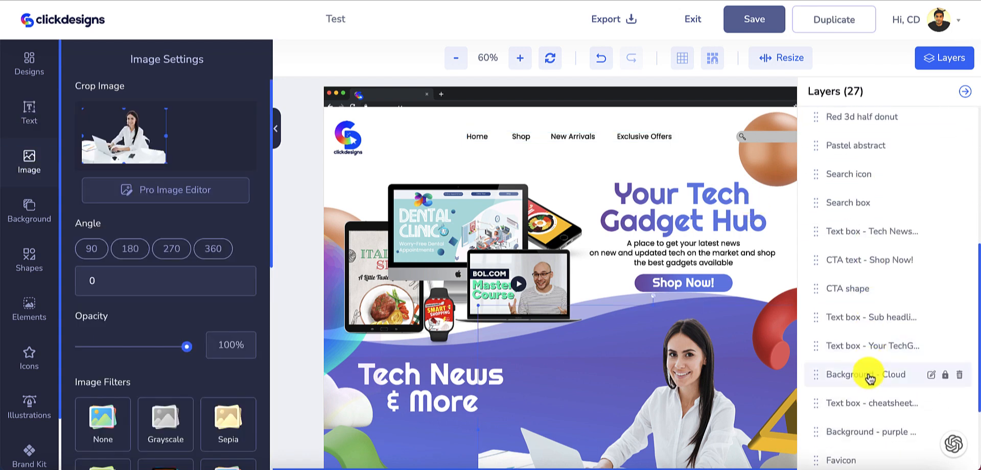
pyautogui.scroll(-2, 870, 381)
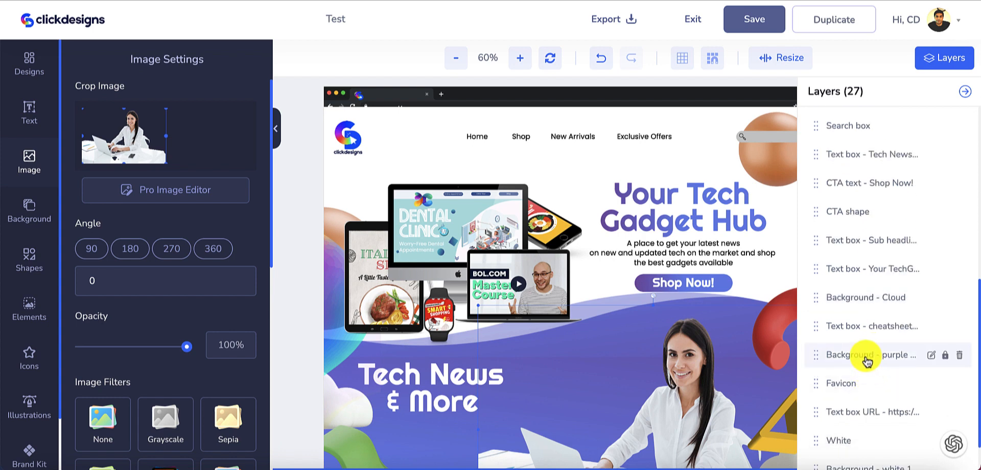
pyautogui.click(867, 361)
pyautogui.hotkey('ctrl', 'z')
pyautogui.click(869, 355)
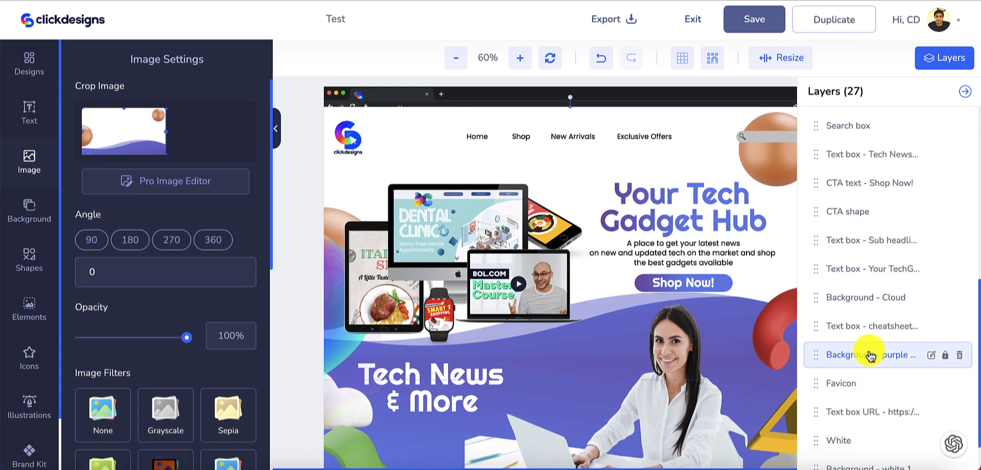
pyautogui.click(957, 360)
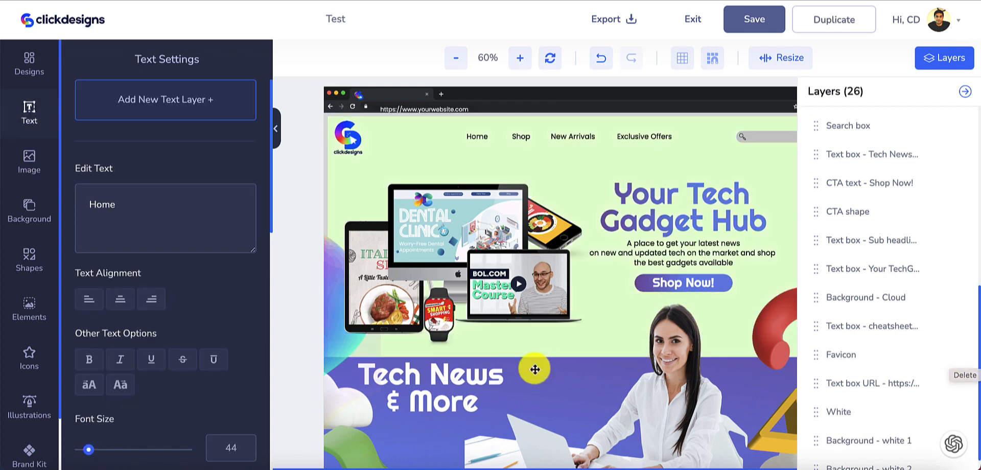
pyautogui.click(897, 302)
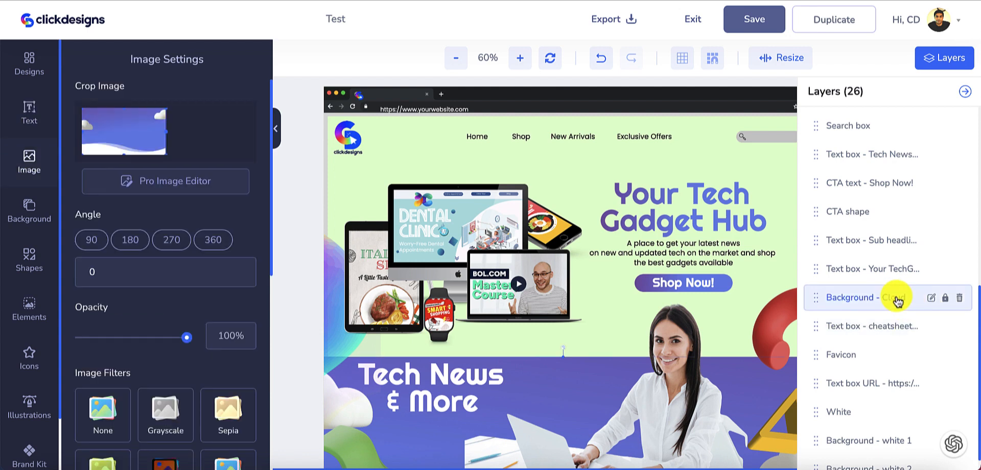
# Step: Extend the "Background - Cloud" image upward until its upper edge meets the green background section
pyautogui.moveTo(562, 356); pyautogui.dragTo(560, 300)
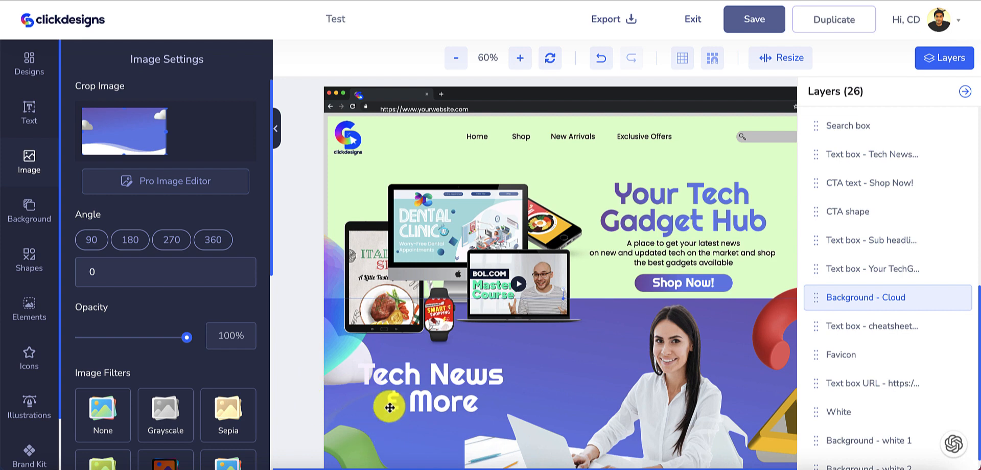
pyautogui.scroll(-1, 910, 318)
# Step: Move the "Pastel abstract" layer below "CTA text - Shop Now!" and delete it
pyautogui.scroll(3, 910, 318)
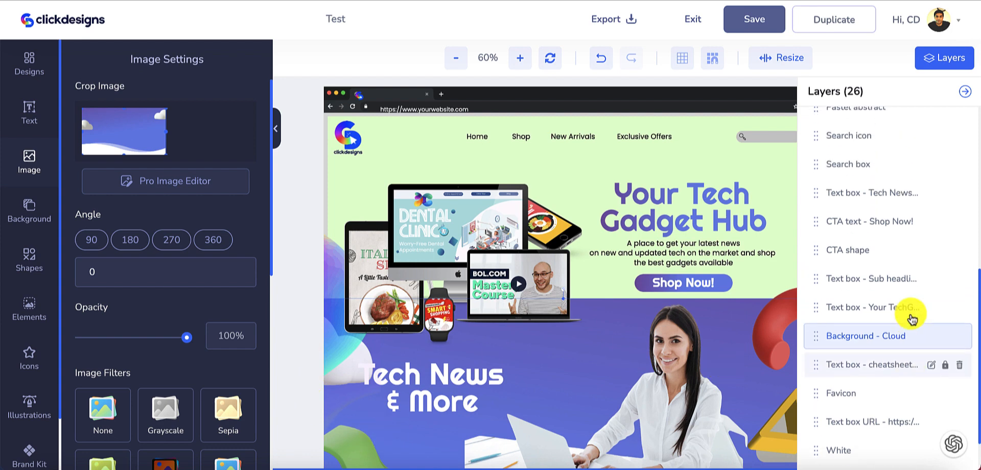
pyautogui.scroll(2, 911, 316)
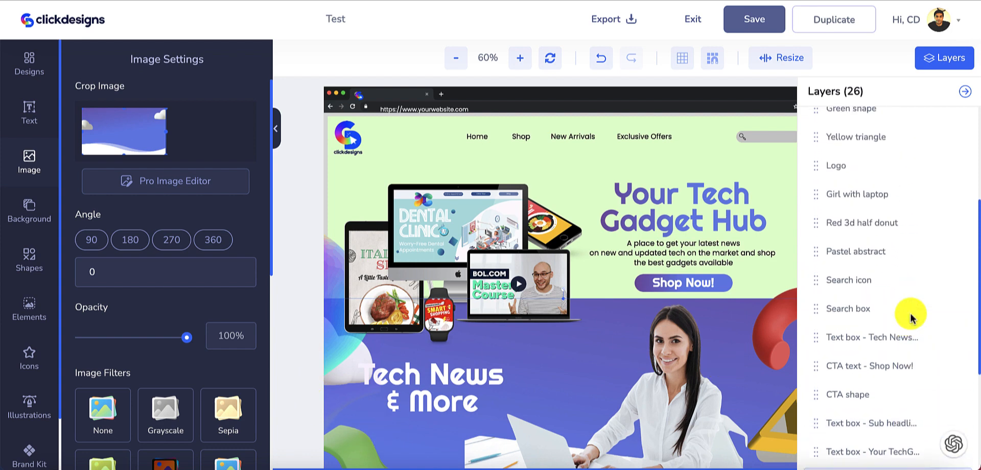
pyautogui.click(894, 280)
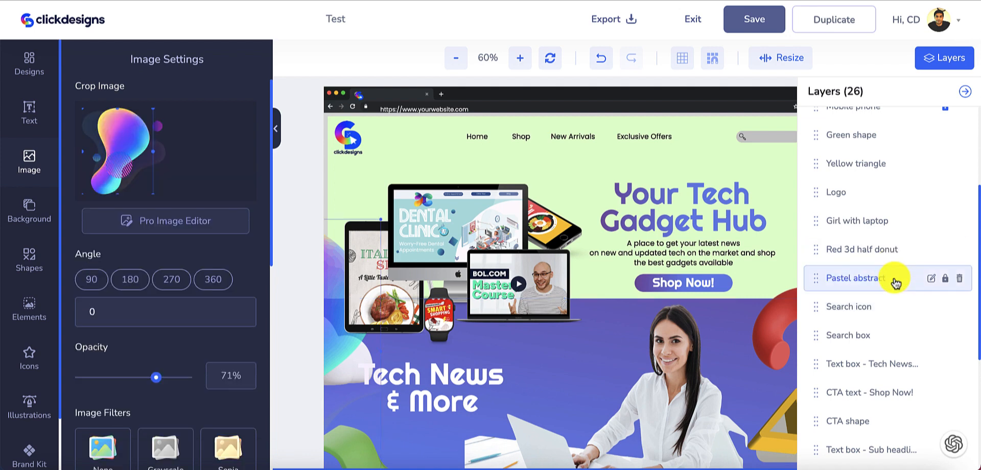
pyautogui.moveTo(895, 283); pyautogui.dragTo(814, 403)
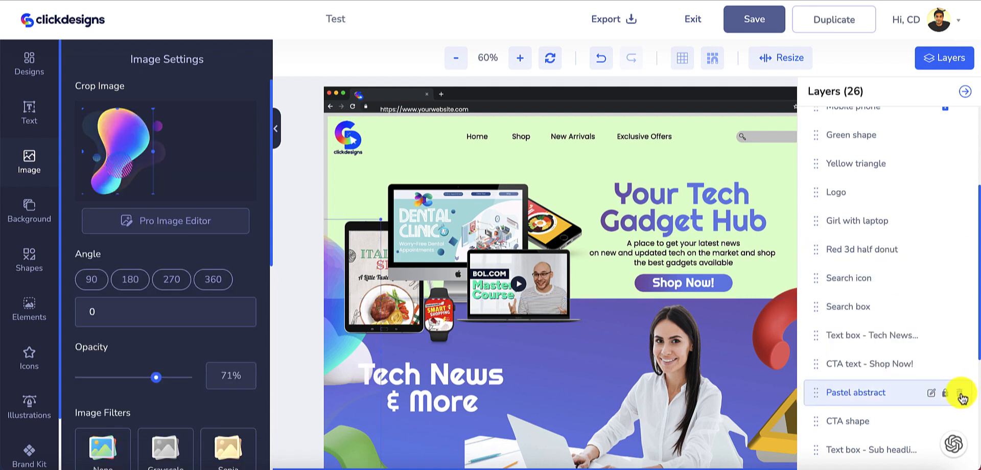
pyautogui.click(959, 393)
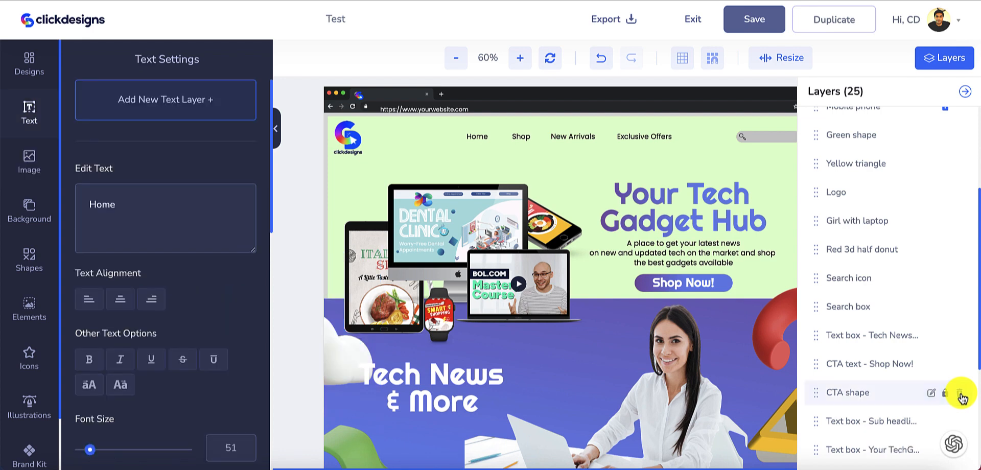
# Step: Select the green background shape on the canvas and adjust its position and width so it spans the page from edge to edge
pyautogui.click(774, 199)
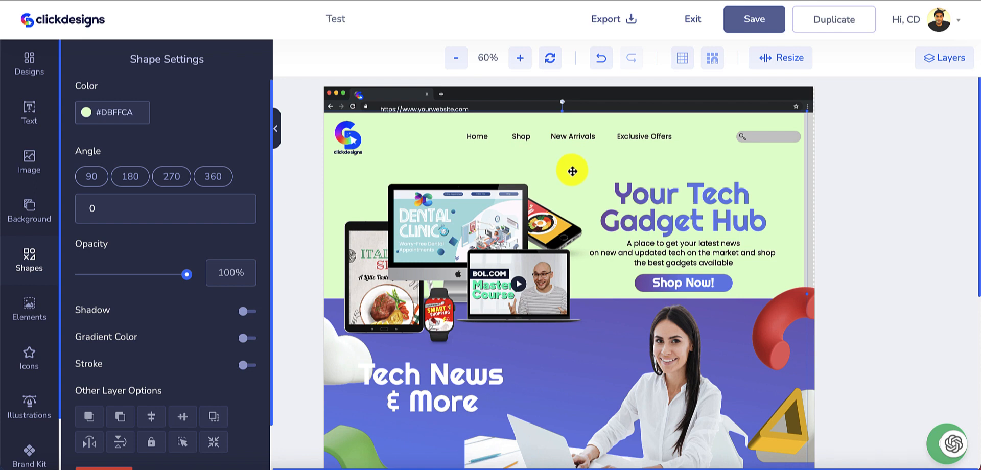
pyautogui.moveTo(753, 168)
pyautogui.mouseDown()
pyautogui.moveTo(770, 168)
pyautogui.moveTo(744, 169)
pyautogui.mouseUp()
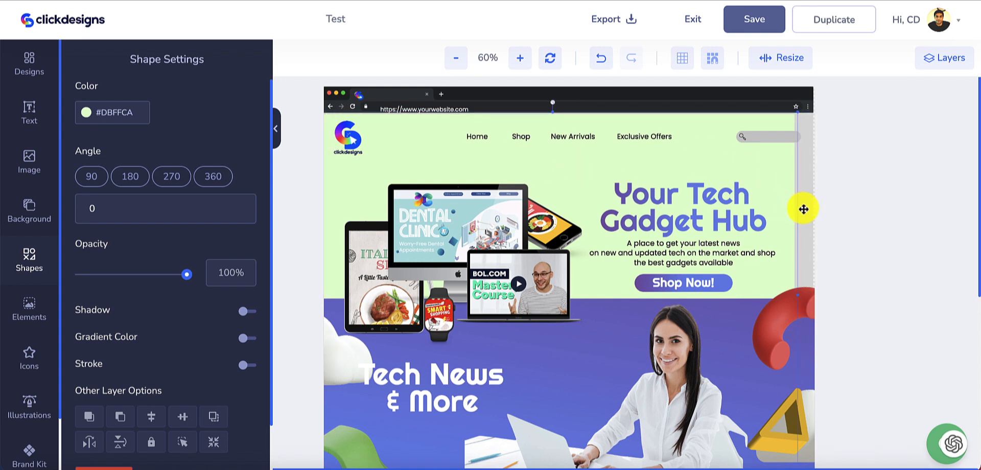
pyautogui.moveTo(794, 208); pyautogui.dragTo(813, 207)
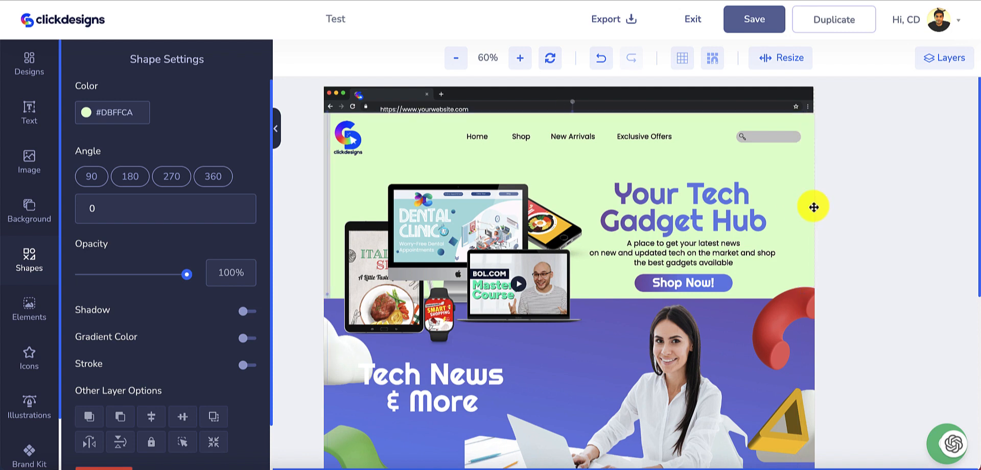
pyautogui.click(328, 293)
pyautogui.click(762, 167)
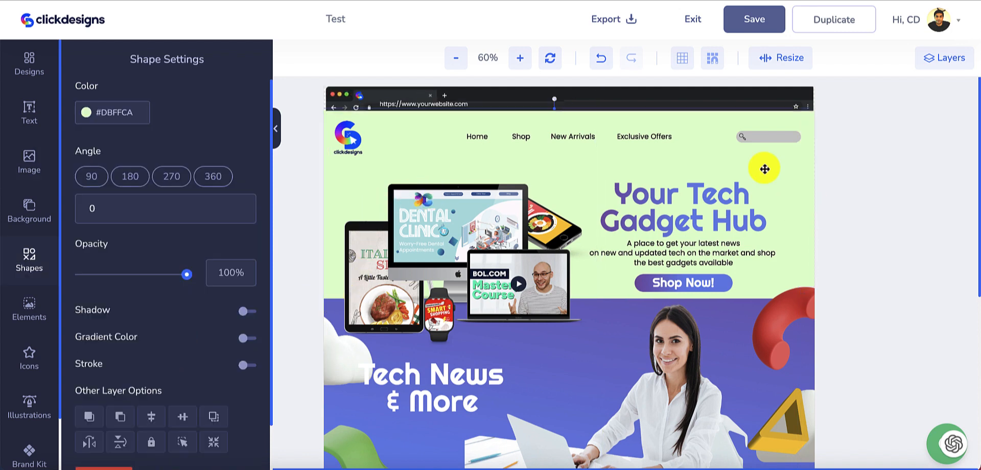
# Step: Change the fill color of the green background shape to #F4FCF1
pyautogui.click(87, 113)
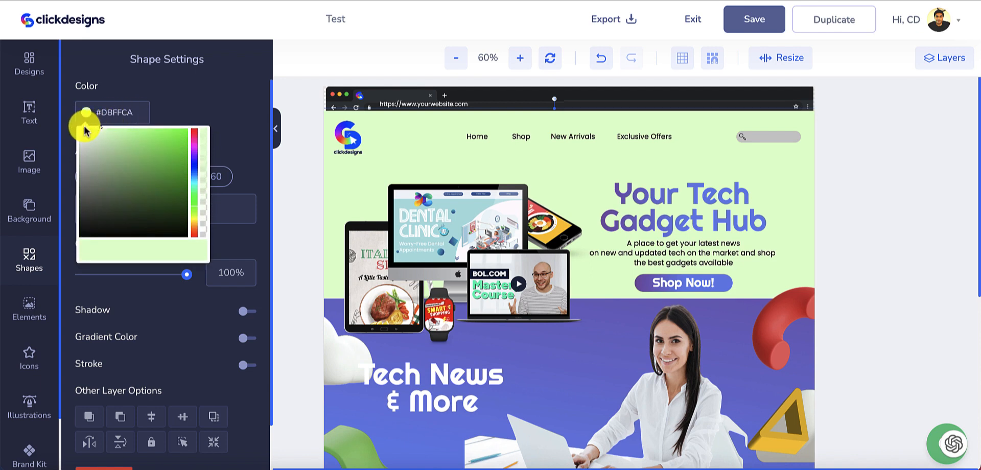
pyautogui.hotkey('ctrl', 'a')
pyautogui.write('#F4FCF1')
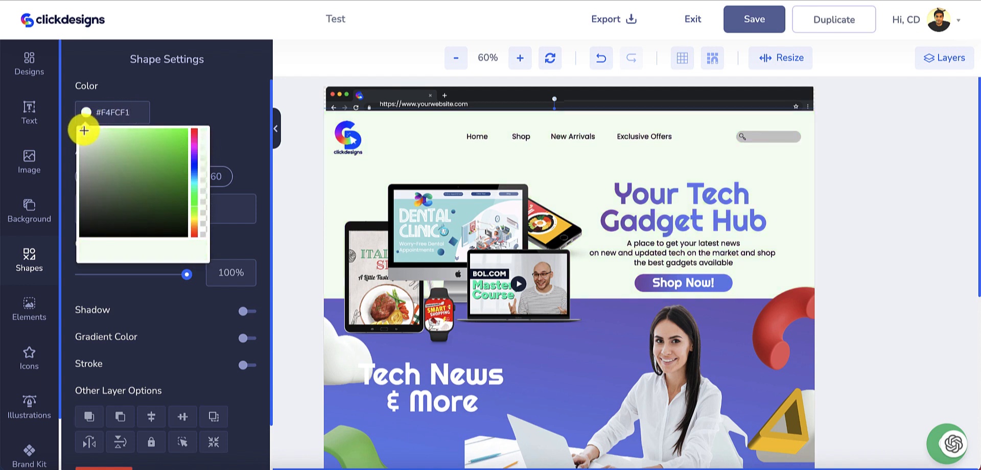
pyautogui.click(849, 261)
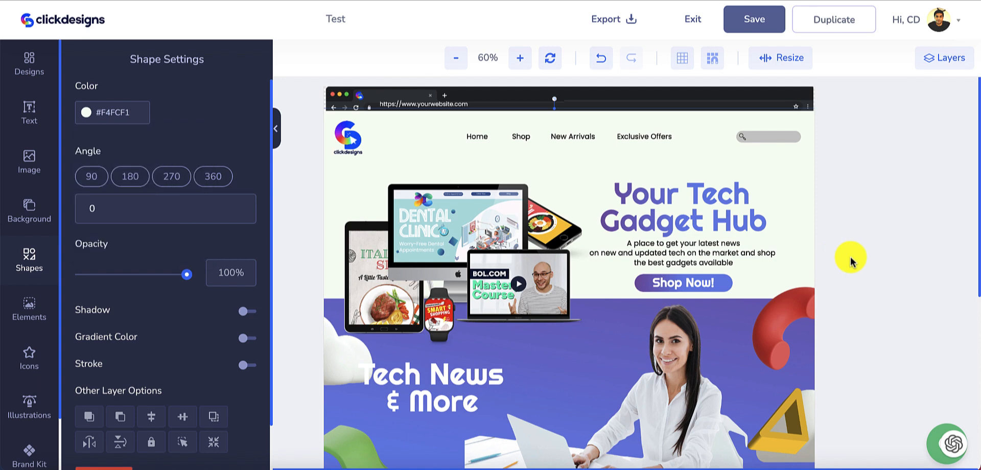
# Step: Select the "Text box - Tech News" layer from the layer list and move the "Tech News & More" text right, closer to the woman
pyautogui.scroll(-3, 446, 361)
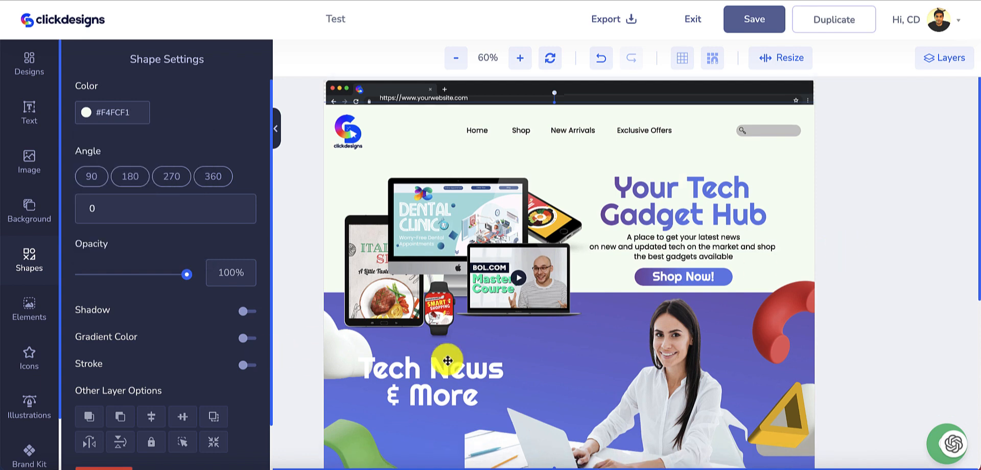
pyautogui.click(951, 59)
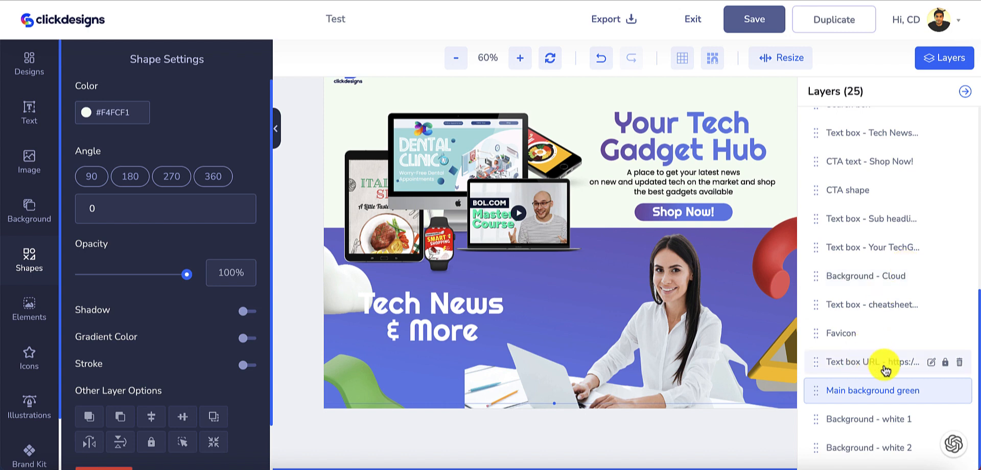
pyautogui.scroll(2, 885, 369)
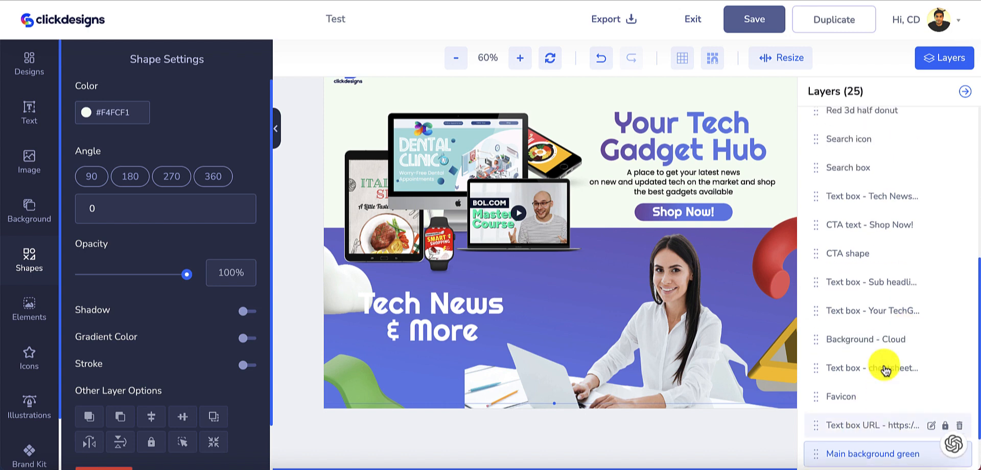
pyautogui.scroll(2, 884, 372)
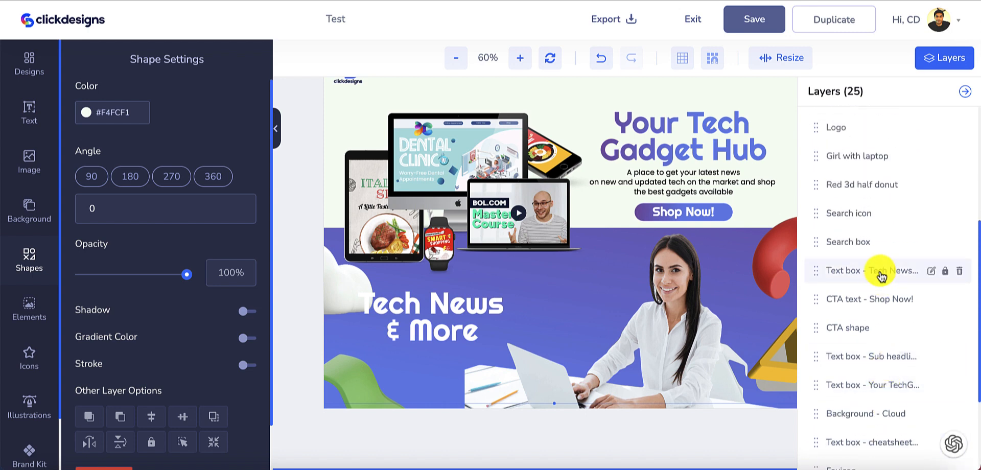
pyautogui.click(881, 276)
pyautogui.moveTo(464, 307); pyautogui.dragTo(558, 299)
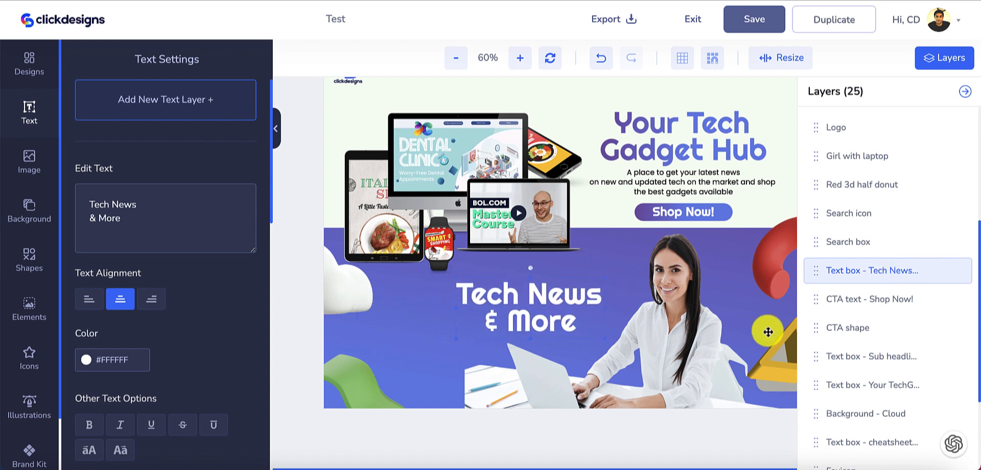
# Step: Delete the yellow triangle beside the woman with the laptop and hide the layer list
pyautogui.click(779, 358)
pyautogui.click(964, 92)
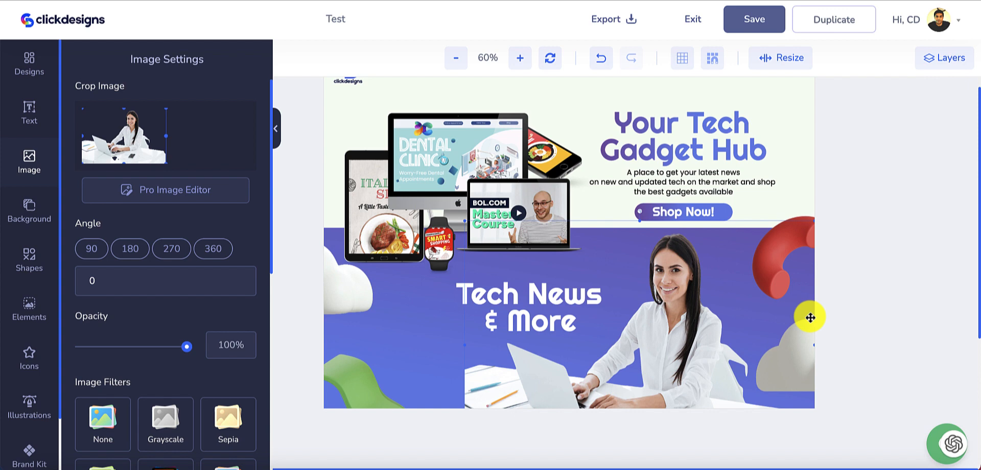
# Step: Select the green shape, look over the whole mockup on the canvas, and review the layer list from Navigation Menu down to the backgrounds
pyautogui.click(394, 353)
pyautogui.scroll(2, 394, 355)
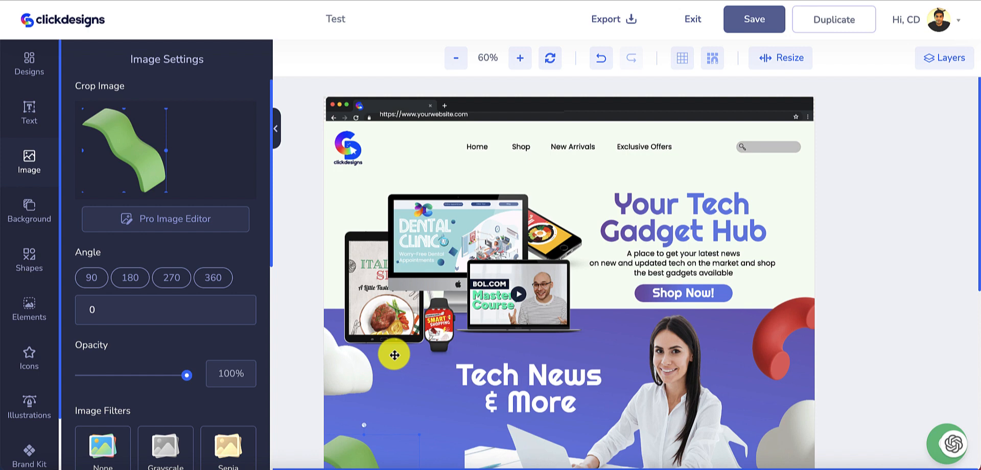
pyautogui.scroll(-1, 394, 354)
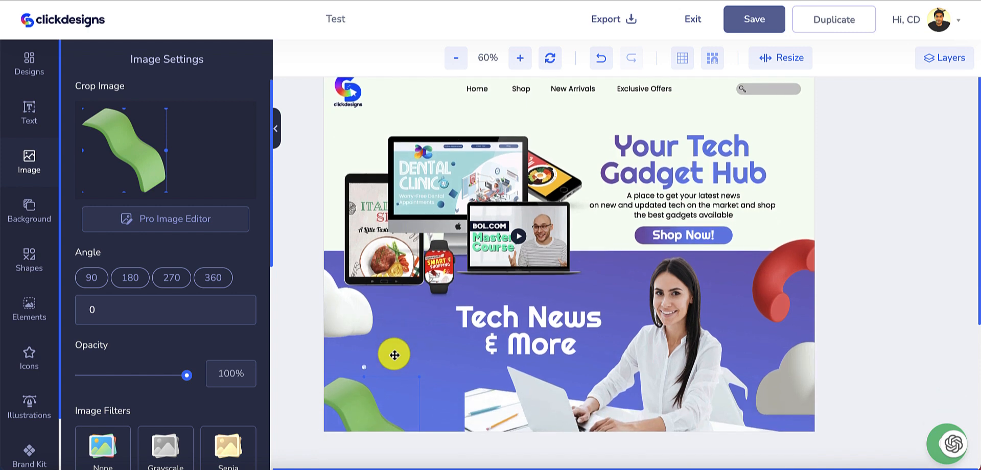
pyautogui.scroll(1, 394, 355)
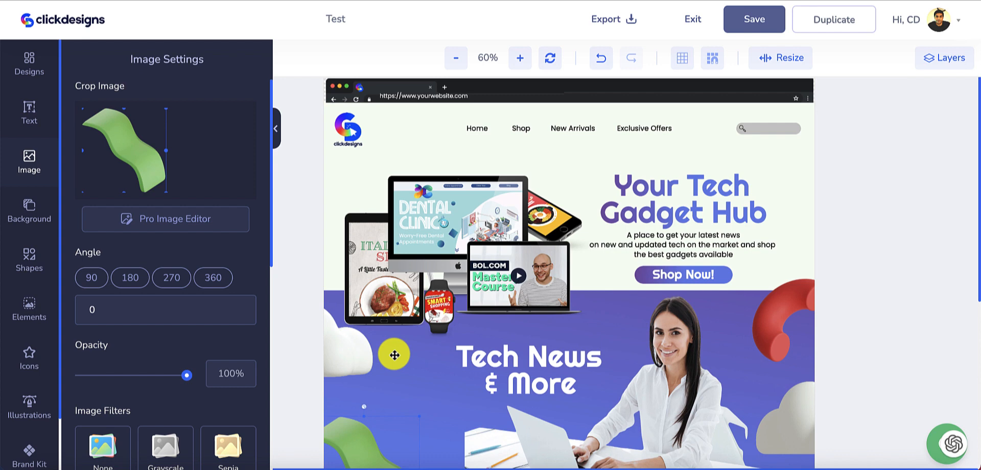
pyautogui.click(930, 66)
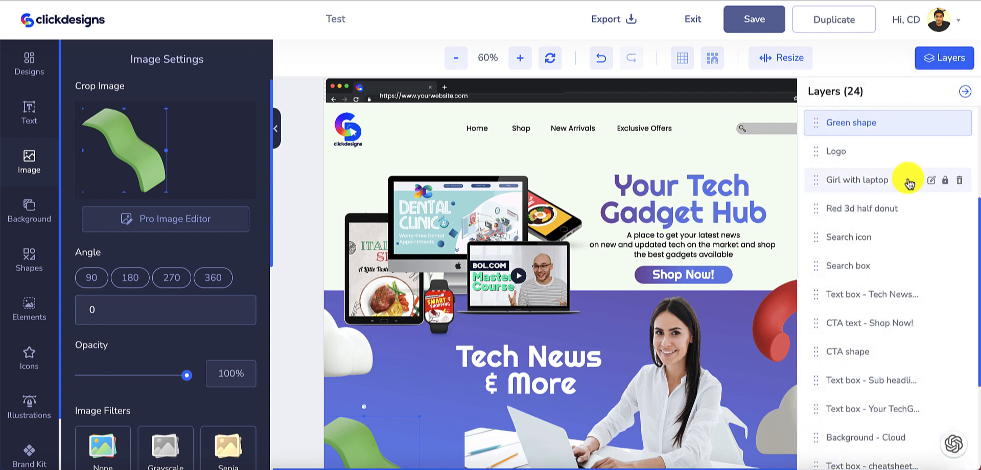
pyautogui.scroll(3, 908, 183)
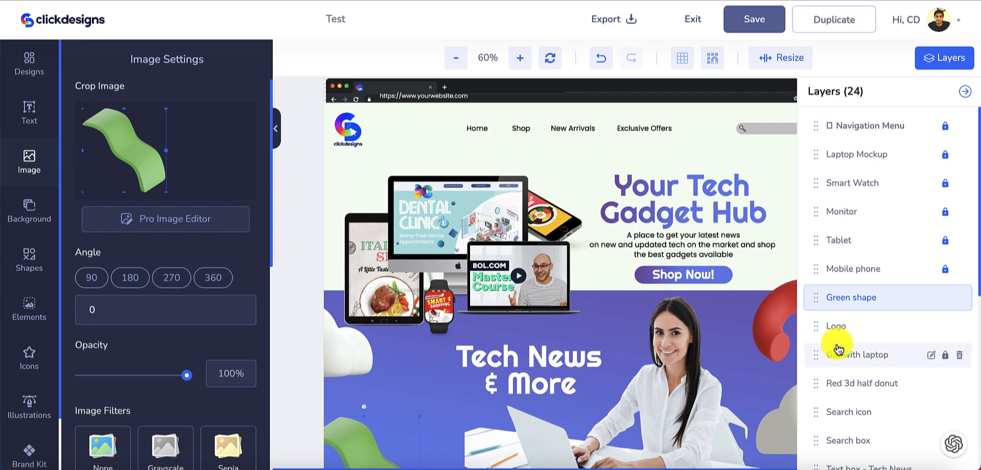
pyautogui.scroll(-5, 843, 379)
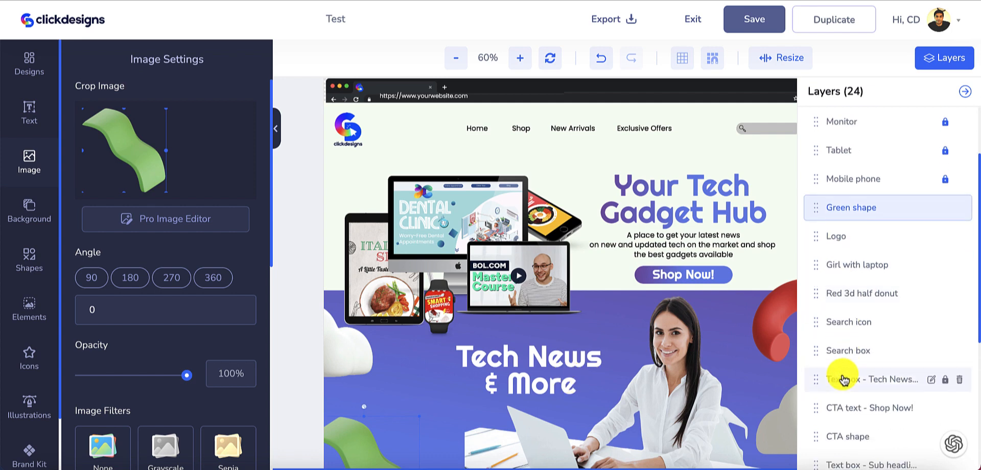
pyautogui.scroll(-1, 843, 379)
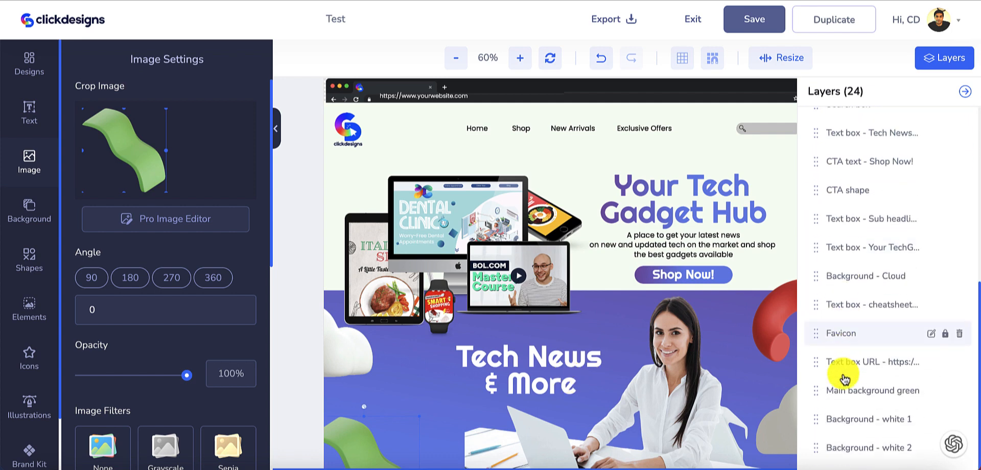